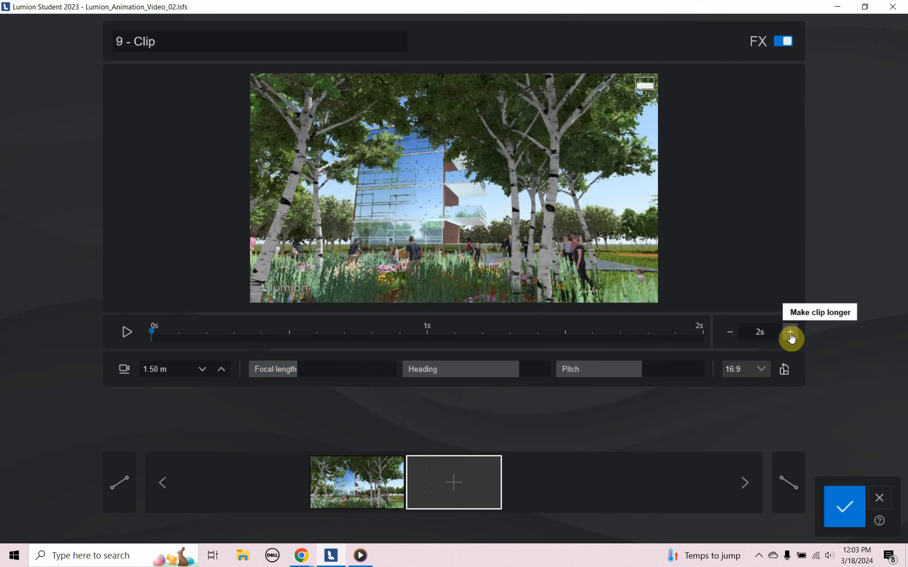
Lengthen the clip to 4 s and add an end keyframe with 22.6 mm focal length, a slightly increased heading and 30.2° pitch
left_click(791, 336)
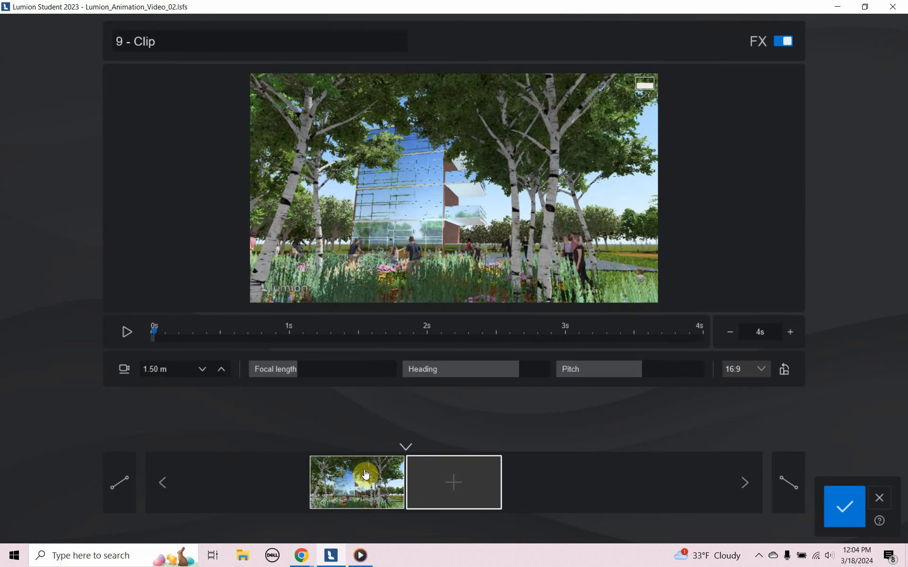
left_click_drag(156, 334, 795, 348)
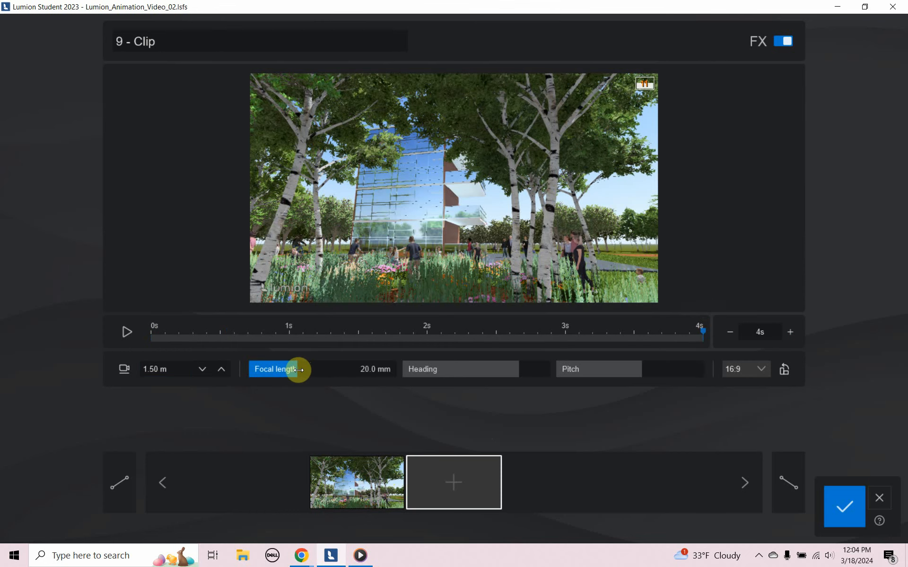
left_click_drag(298, 370, 302, 370)
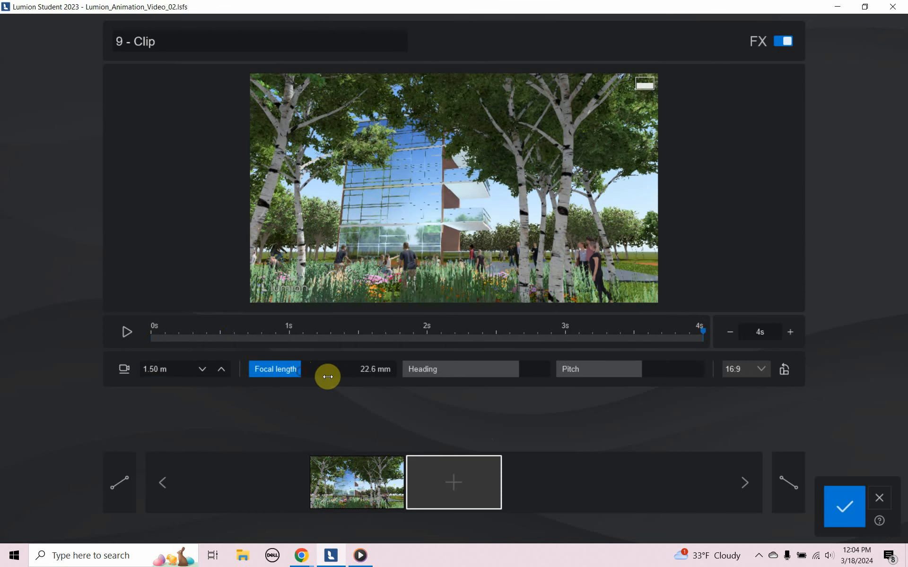
left_click_drag(516, 372, 525, 373)
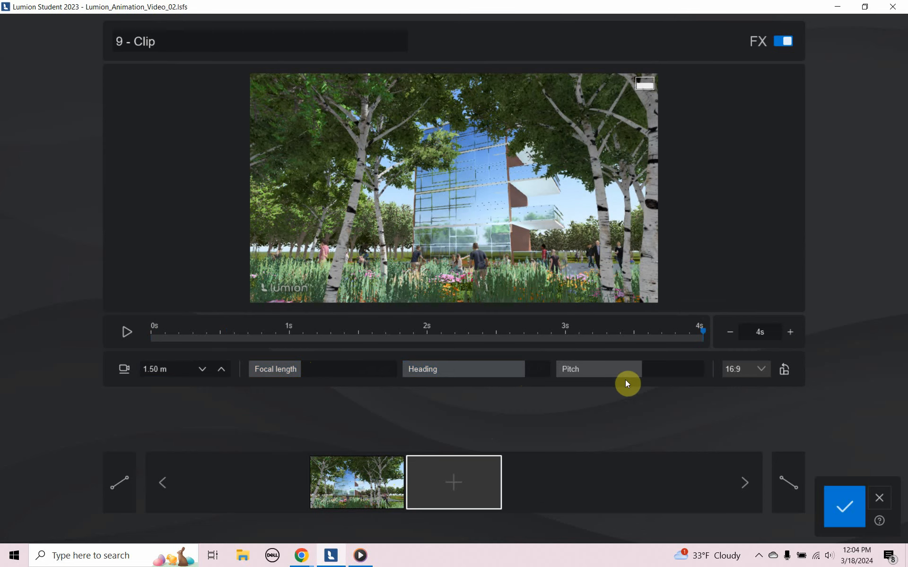
left_click_drag(640, 369, 655, 370)
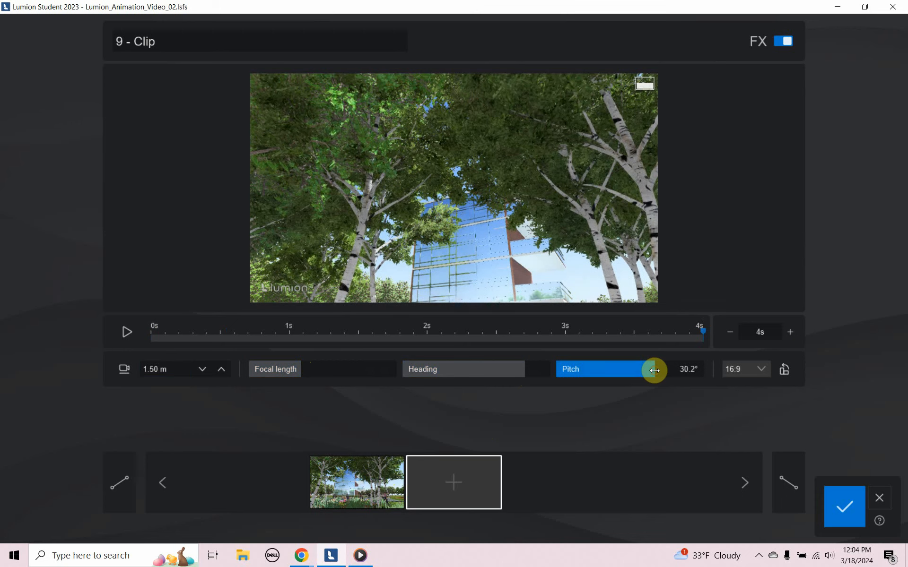
left_click(449, 482)
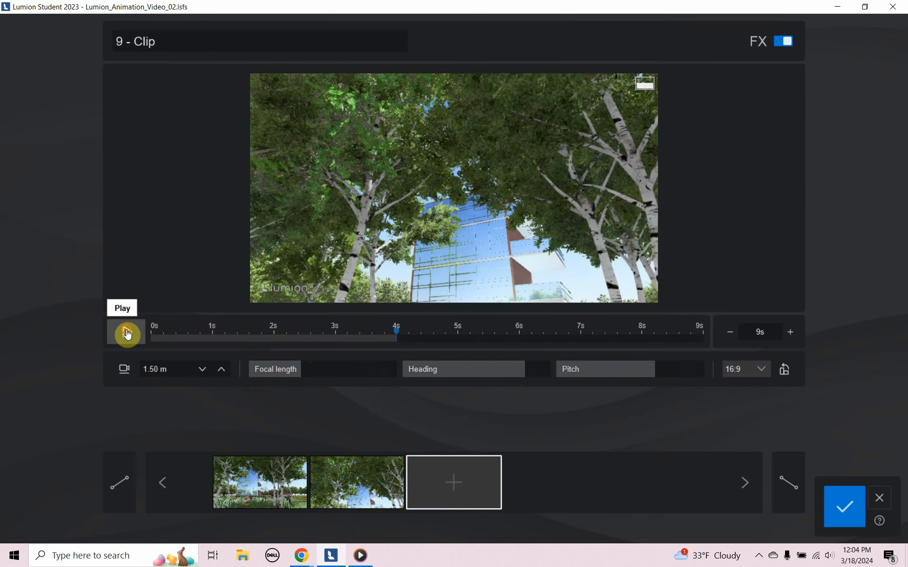
Play back the clip's combined zoom, pan and tilt animation
left_click(126, 332)
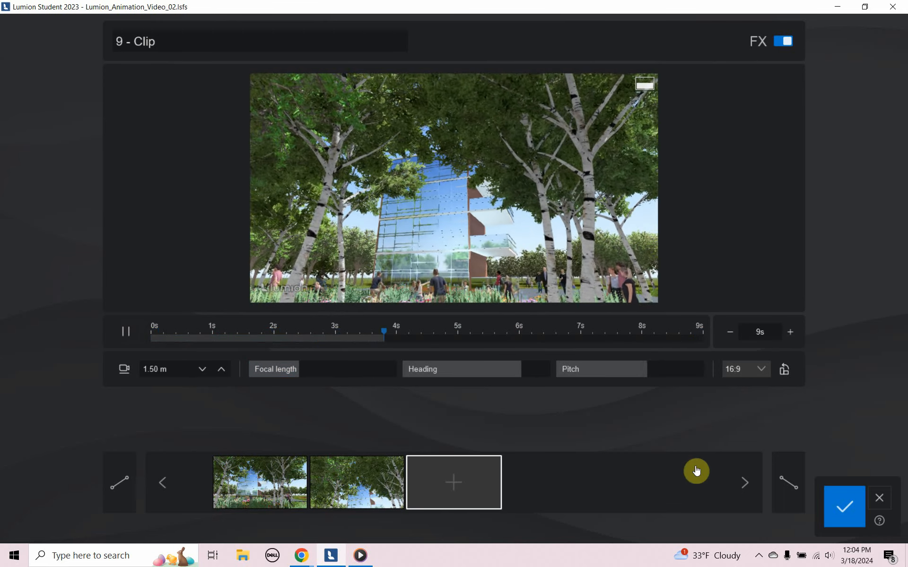
left_click(846, 516)
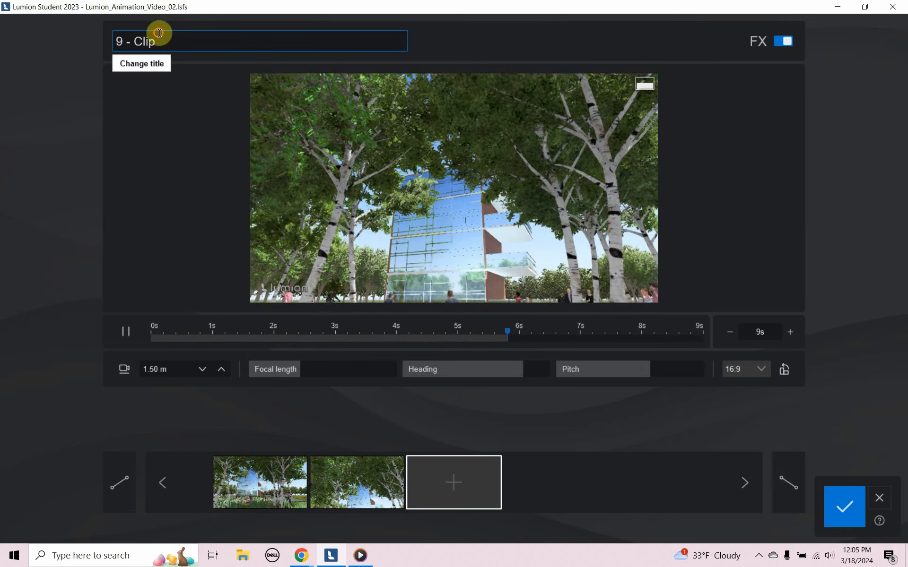
Rename the clip as "Slow Zoom Pan Tilt" and save it back to the movie
left_click(162, 41)
left_click_drag(162, 42, 105, 40)
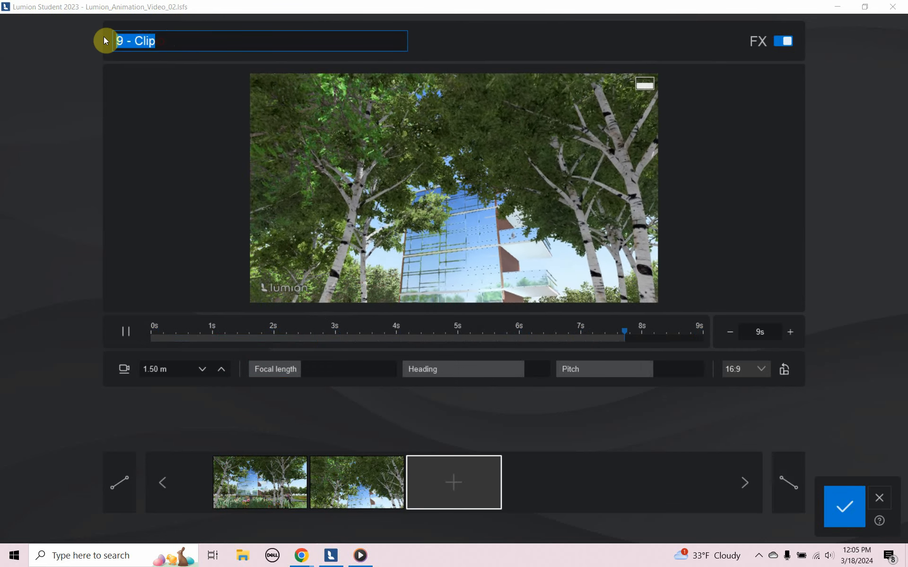
type("Slow Z")
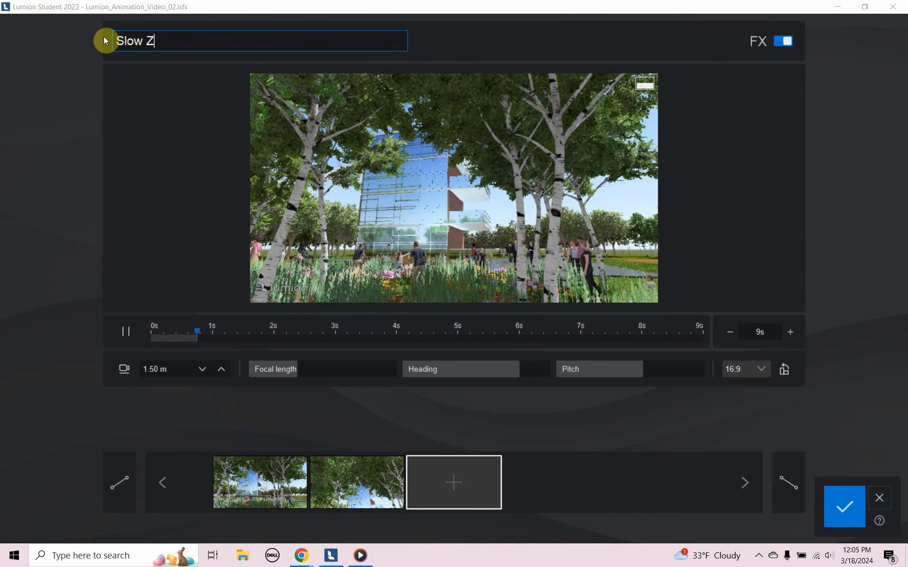
type("oom Pan")
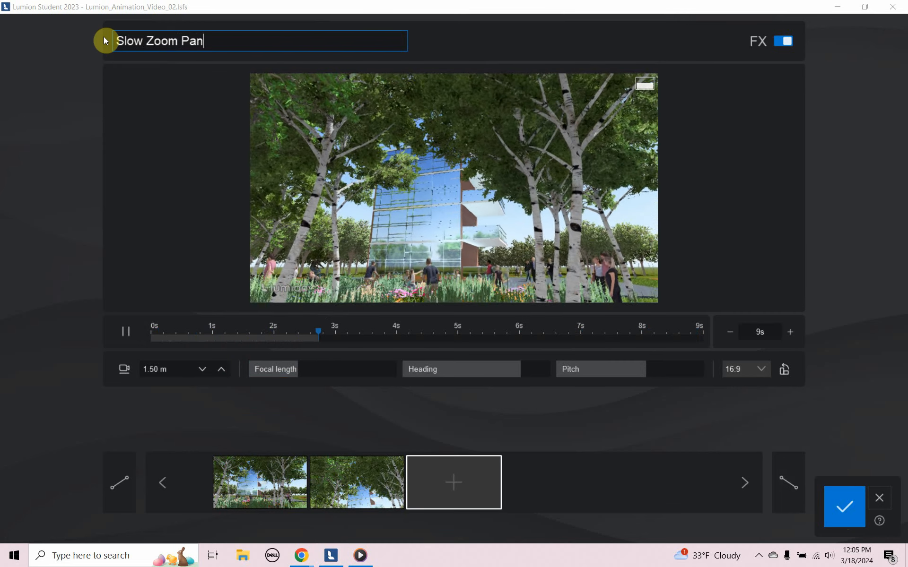
type(" Tilit")
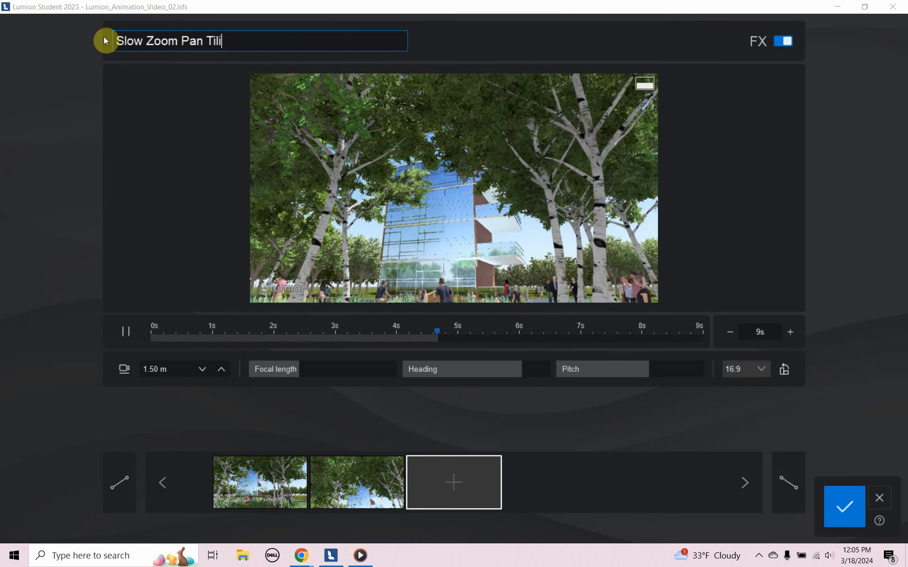
key("BackSpace")
key("BackSpace")
key("BackSpace")
type("lt")
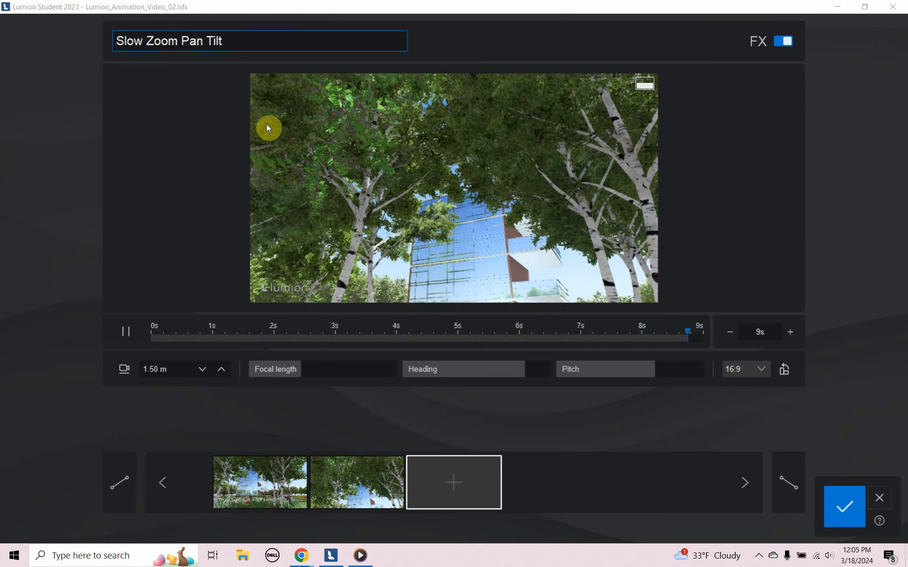
left_click(845, 513)
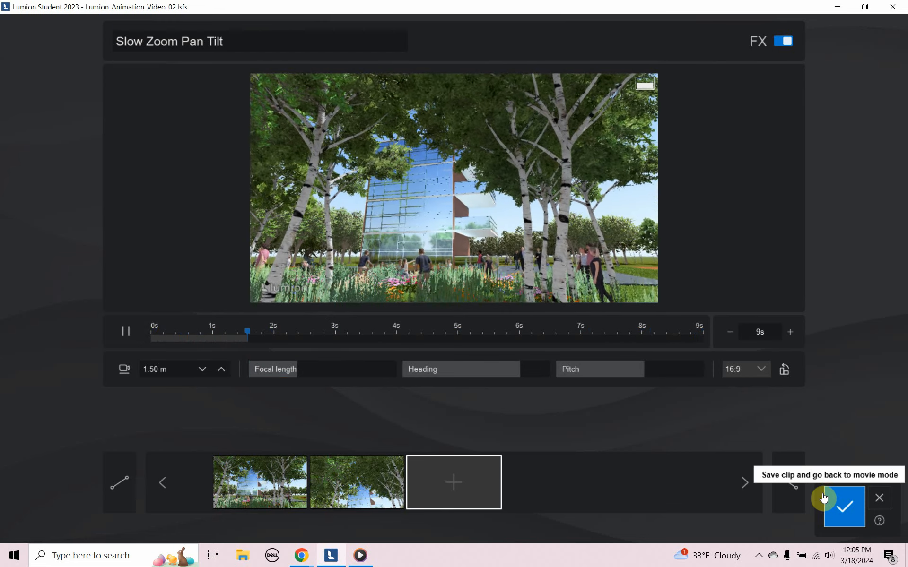
left_click(840, 505)
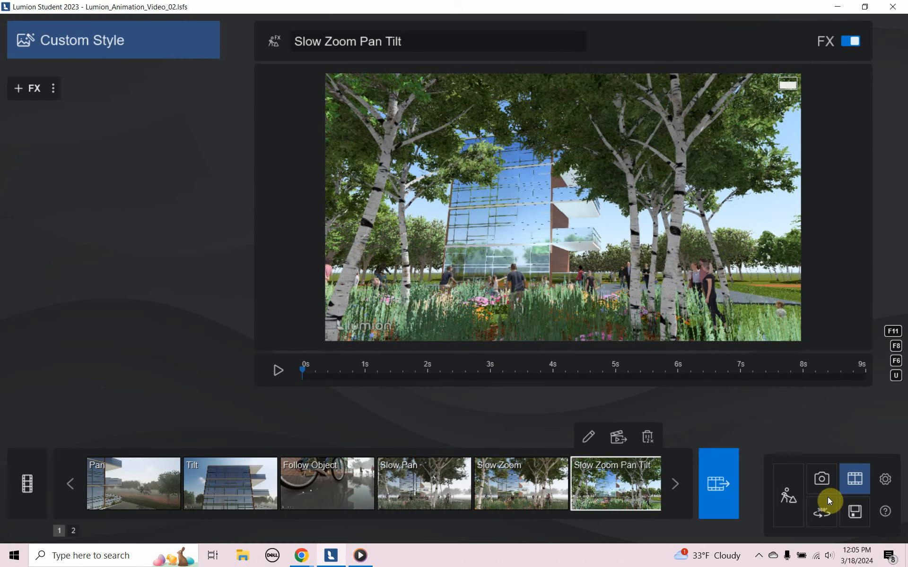
Save the project over its existing file and switch to Build mode
left_click(856, 516)
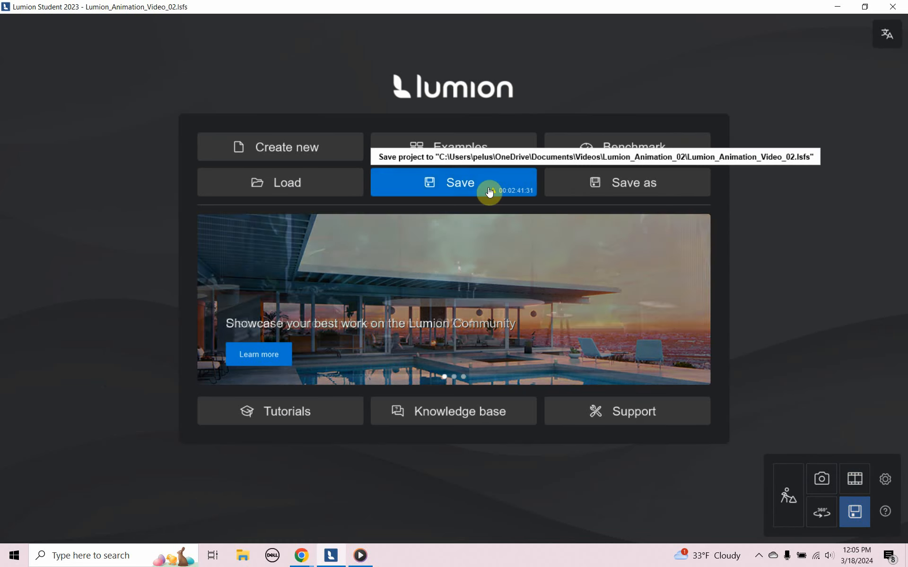
left_click(462, 184)
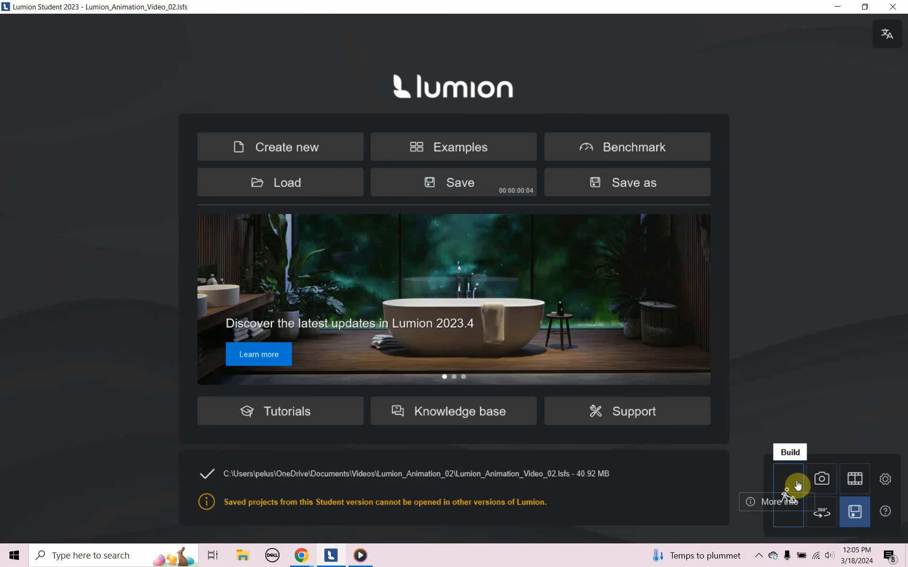
left_click(798, 485)
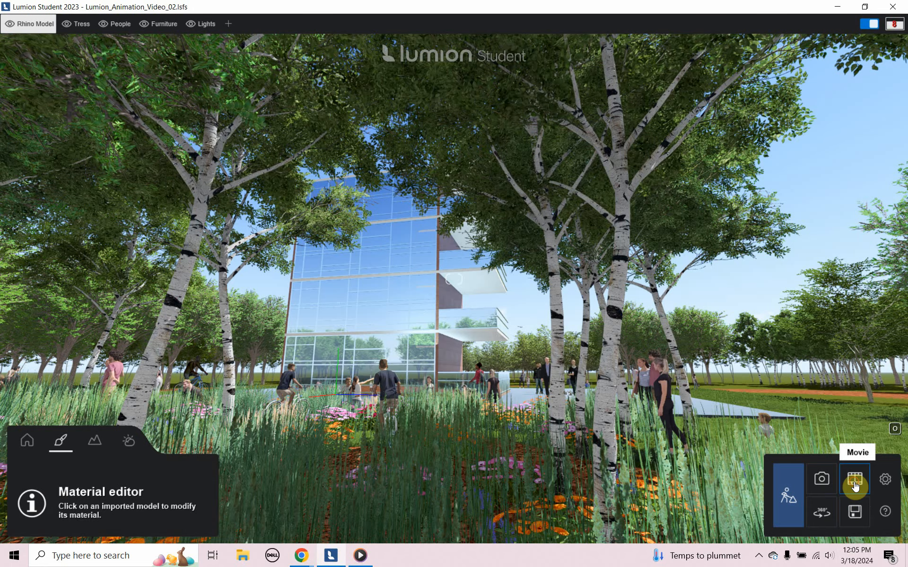
Return to Movie mode and paste the copied effects onto the Slow Zoom Pan Tilt clip
left_click(856, 485)
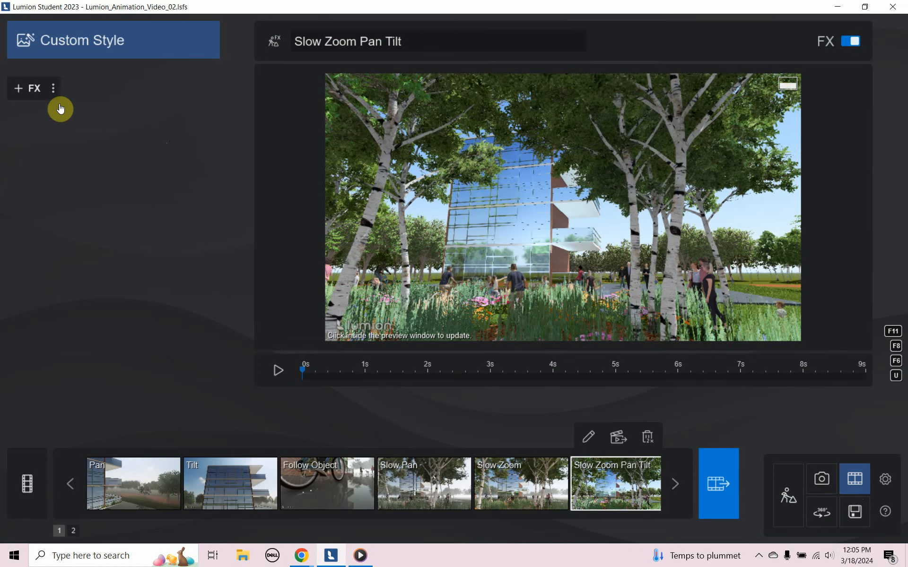
left_click(53, 91)
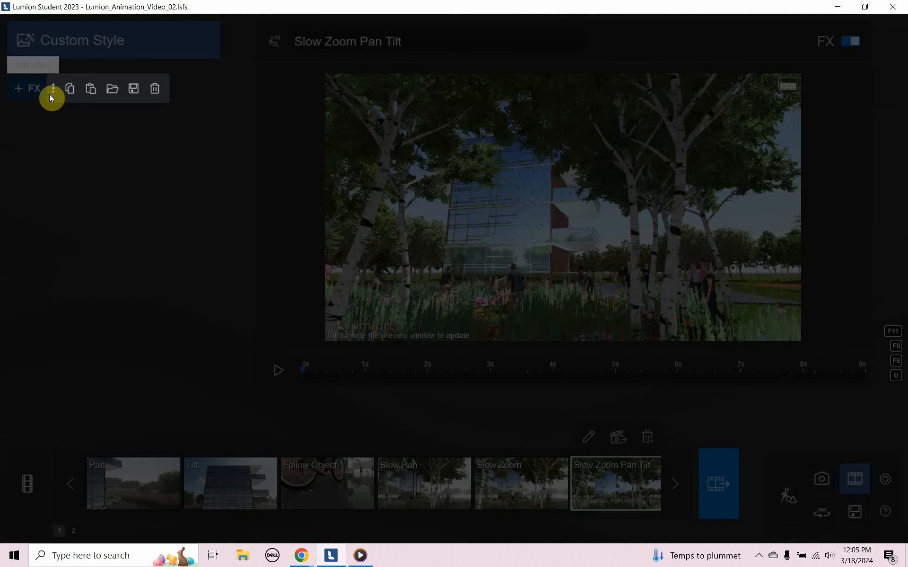
left_click(92, 90)
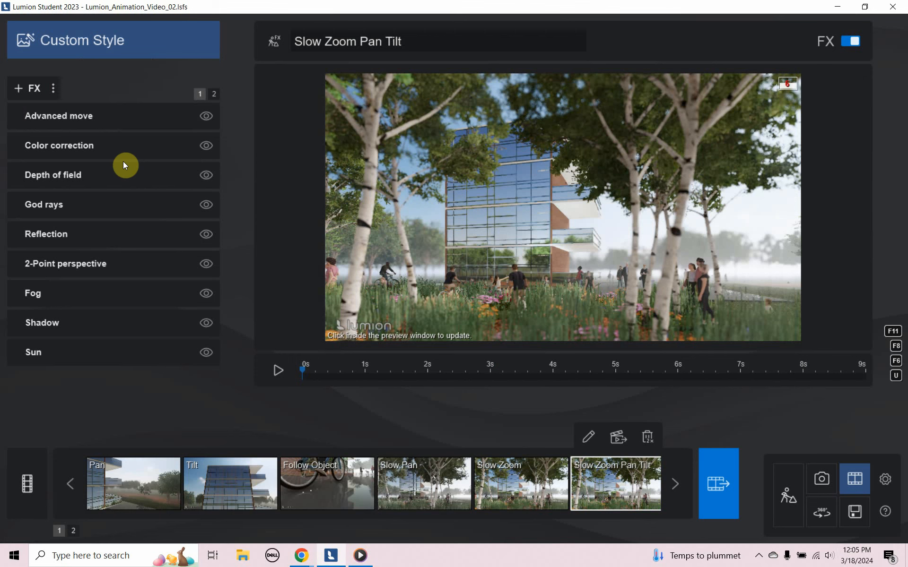
Add a Wind effect to the Slow Pan clip and raise its wind speed to the maximum
left_click(423, 478)
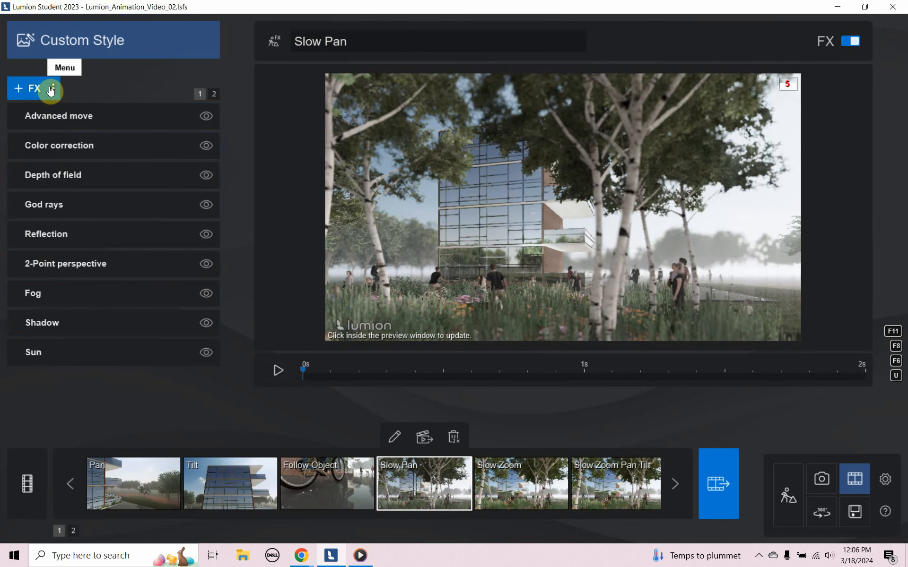
left_click(27, 89)
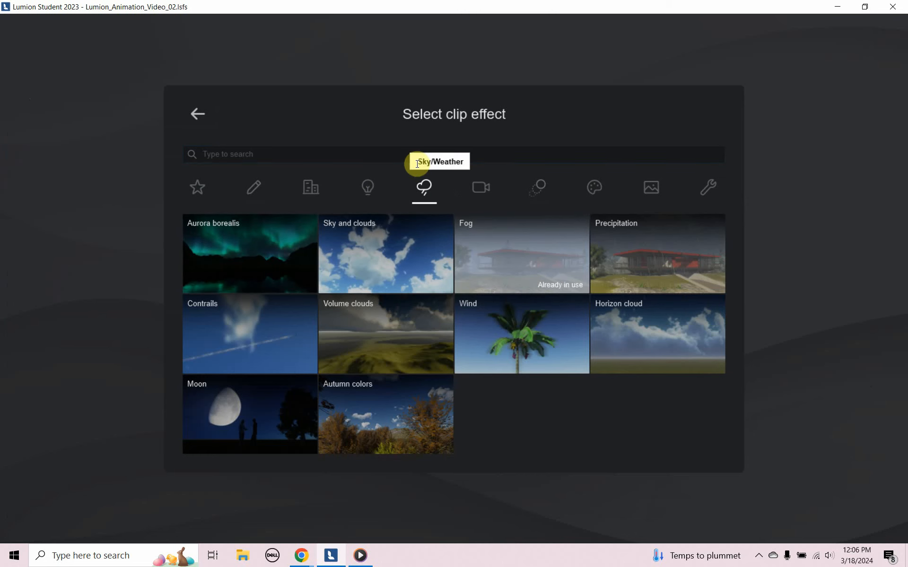
left_click(501, 340)
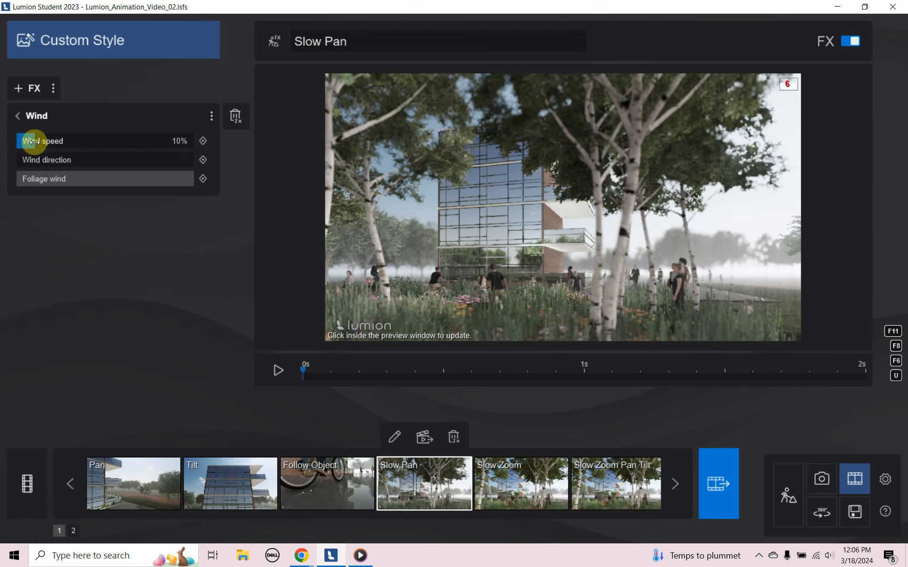
left_click_drag(42, 141, 280, 152)
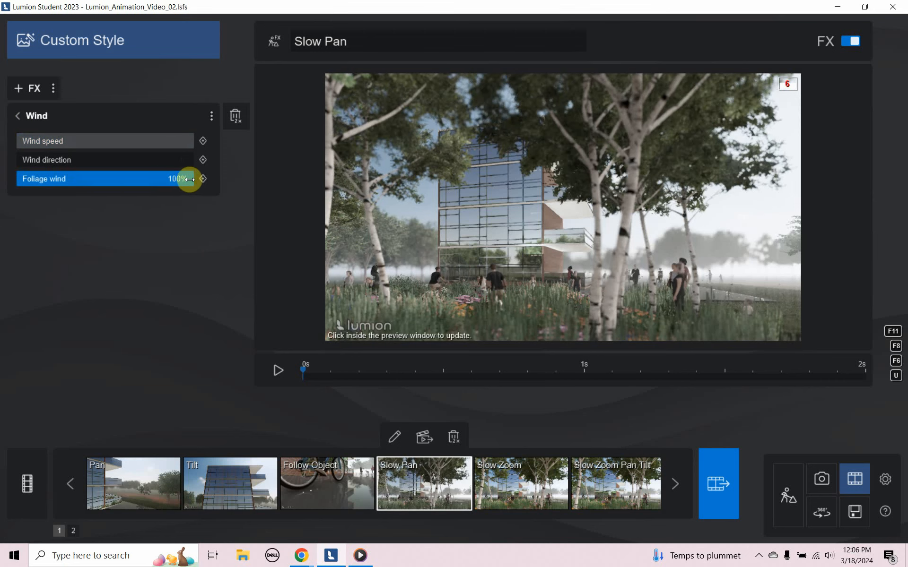
Play back the Slow Pan clip to check the wind movement, and return to its effect list
left_click(274, 371)
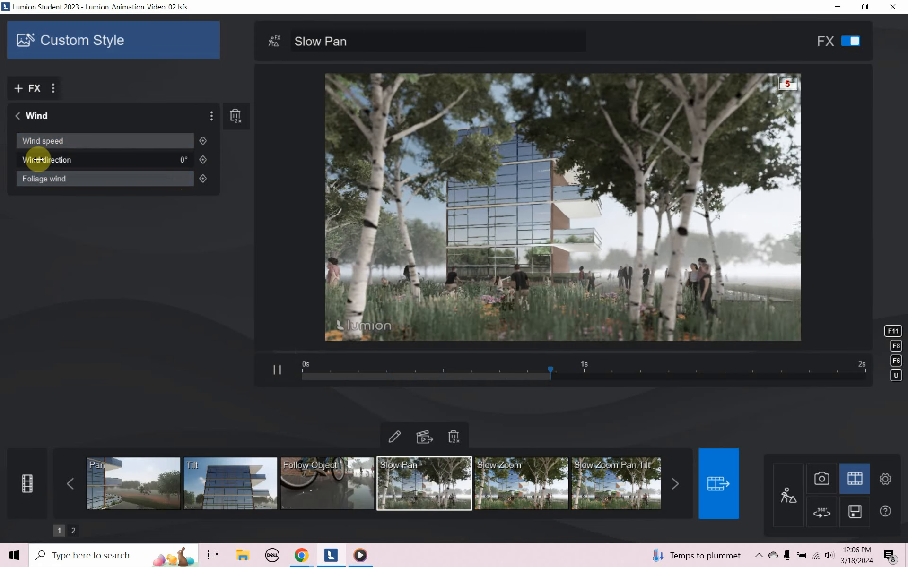
left_click(279, 370)
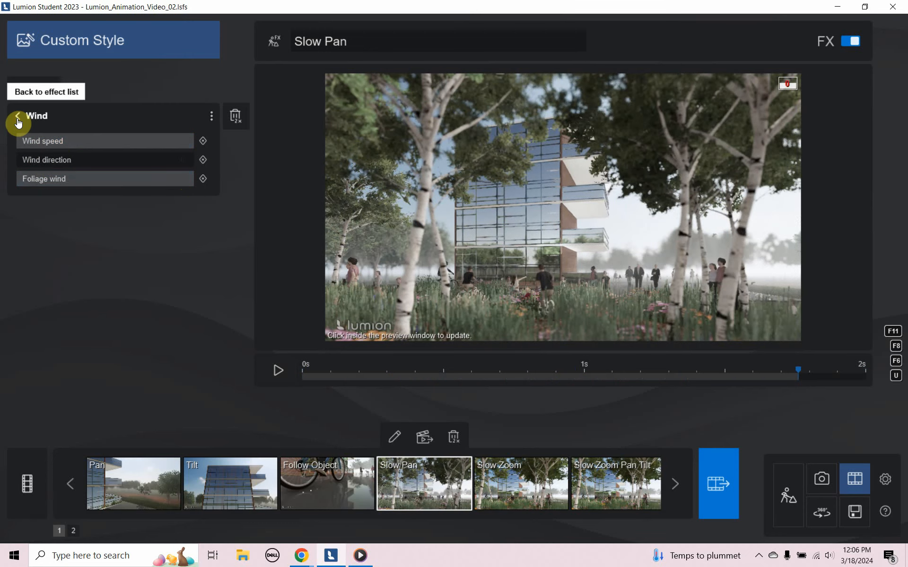
left_click(16, 119)
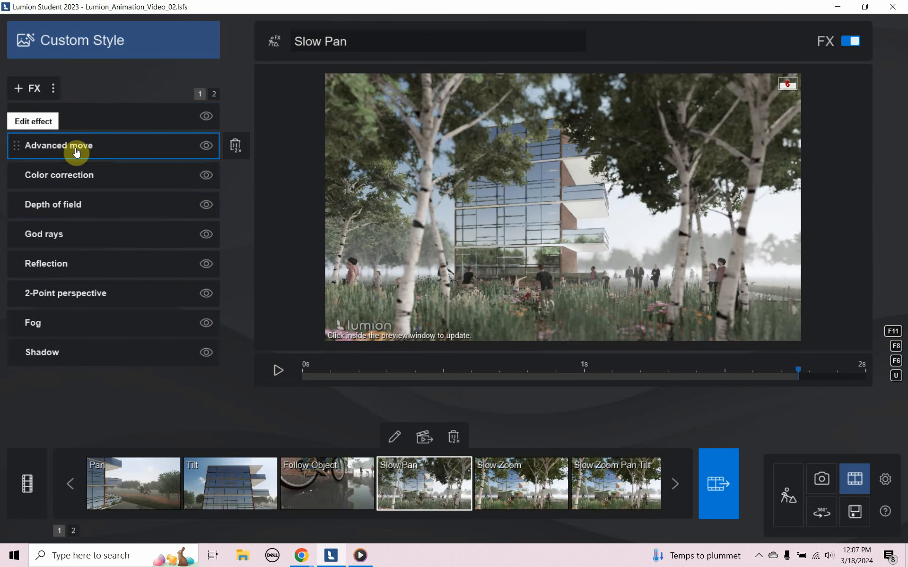
Delete the Slow Pan clip's existing Advanced move effect and add a new Advanced move effect
double_click(233, 150)
double_click(243, 153)
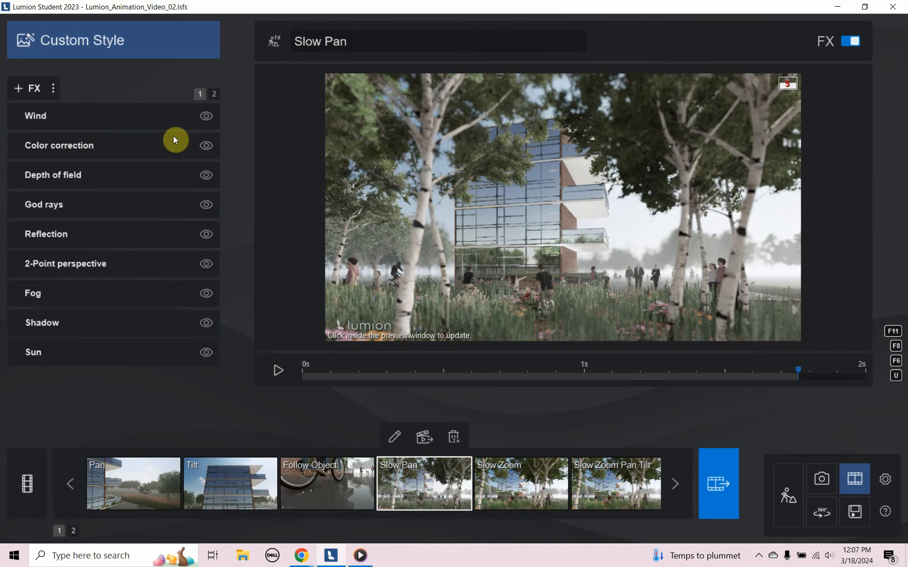
left_click(28, 93)
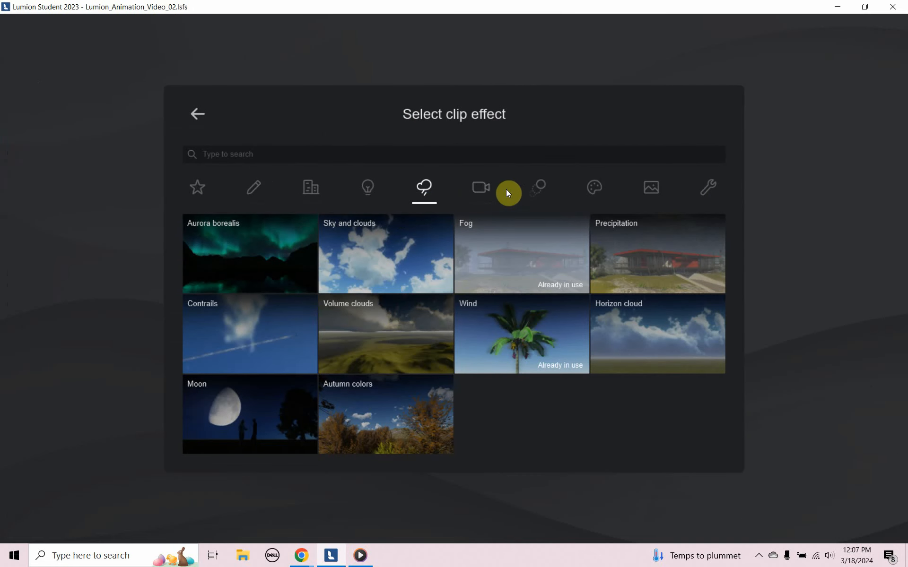
left_click(548, 191)
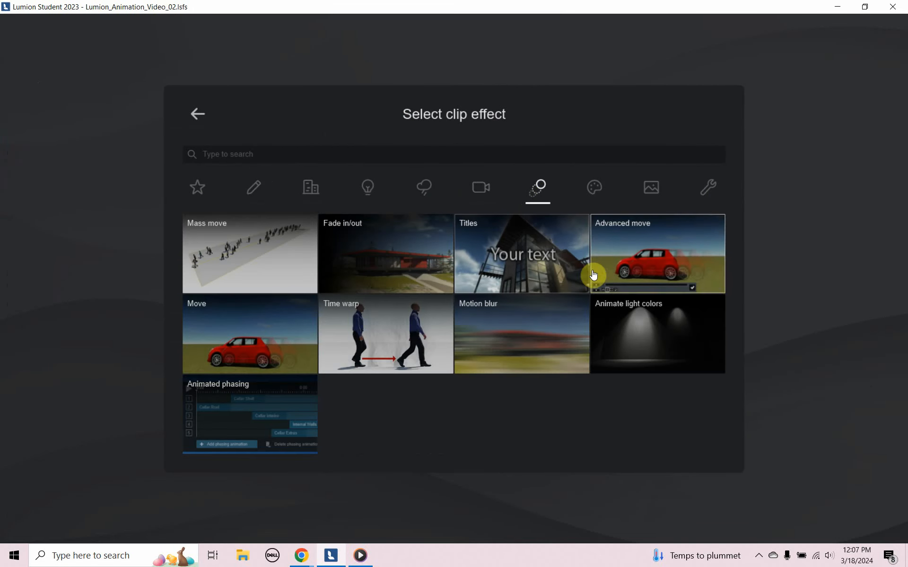
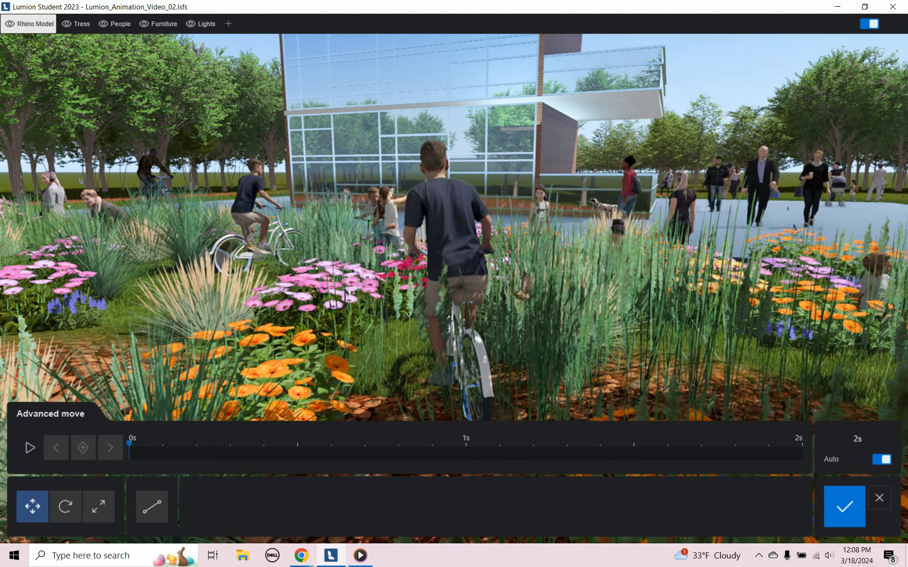
Select the cyclist in the background near the trees and add a keyframe for it at 0 s
scroll(370, 163, "up", 1)
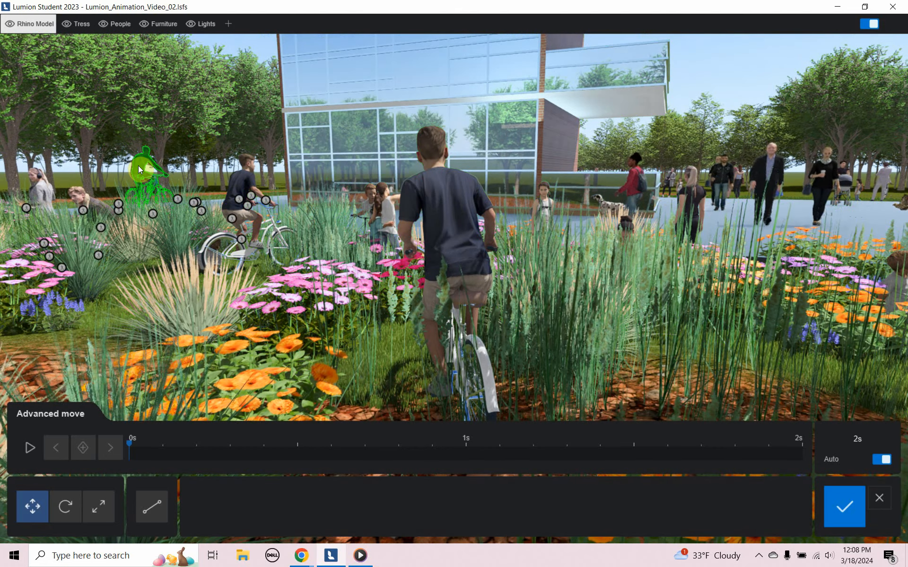
left_click(139, 169)
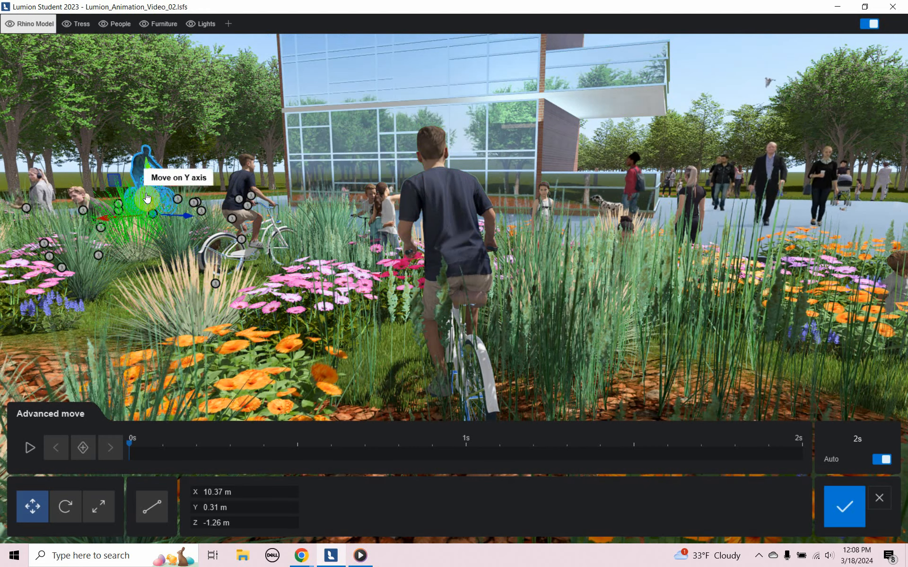
key("e")
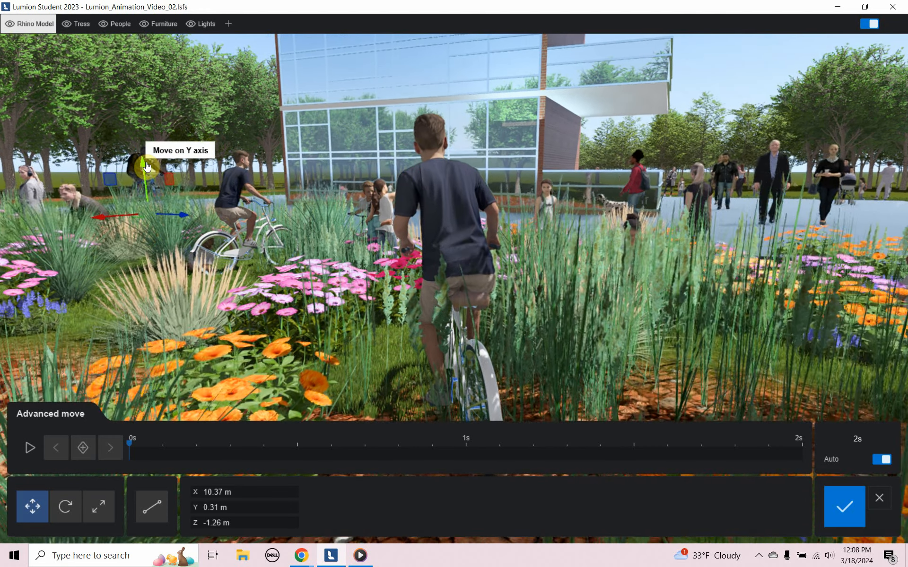
key("e")
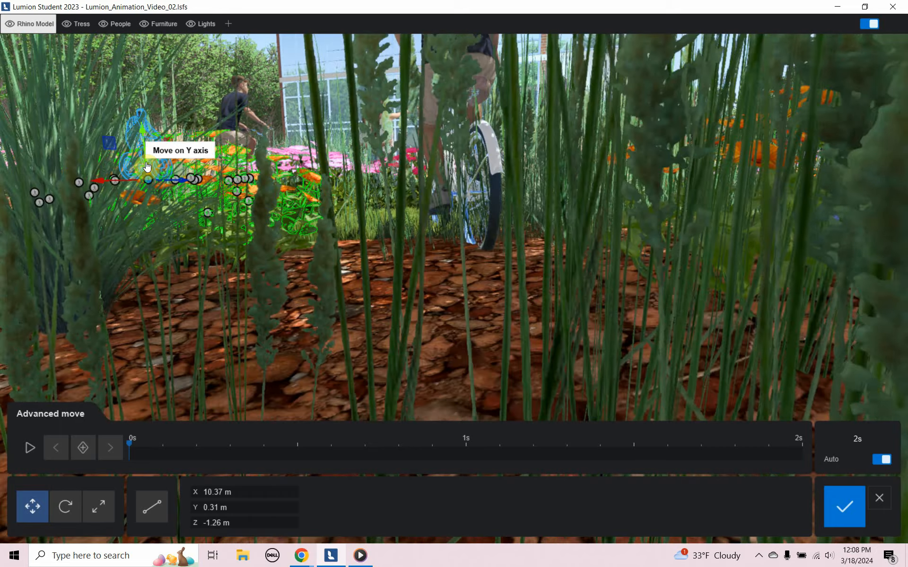
key("q")
key("w")
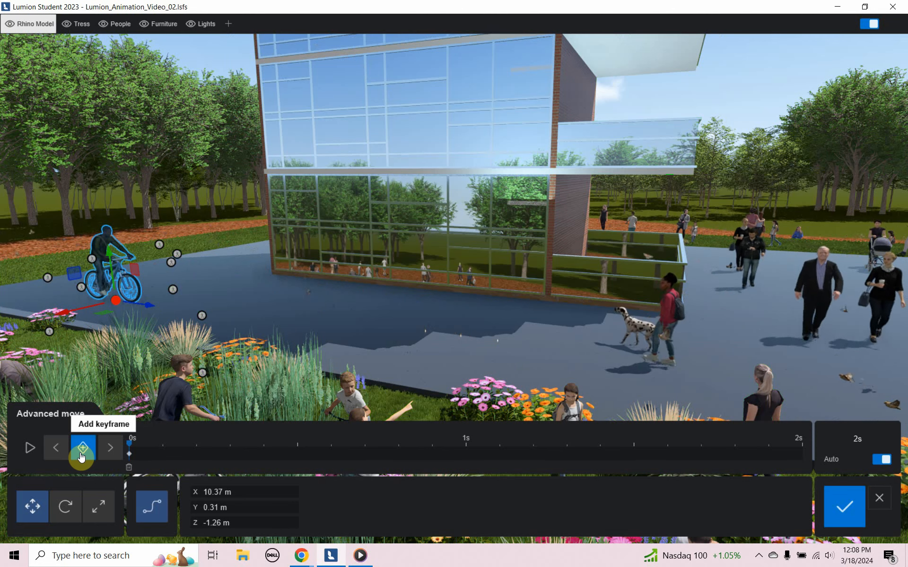
At 2 s, move the cyclist along the plaza in front of the building to about Z 6.30 m and add an end keyframe
left_click_drag(132, 448, 847, 464)
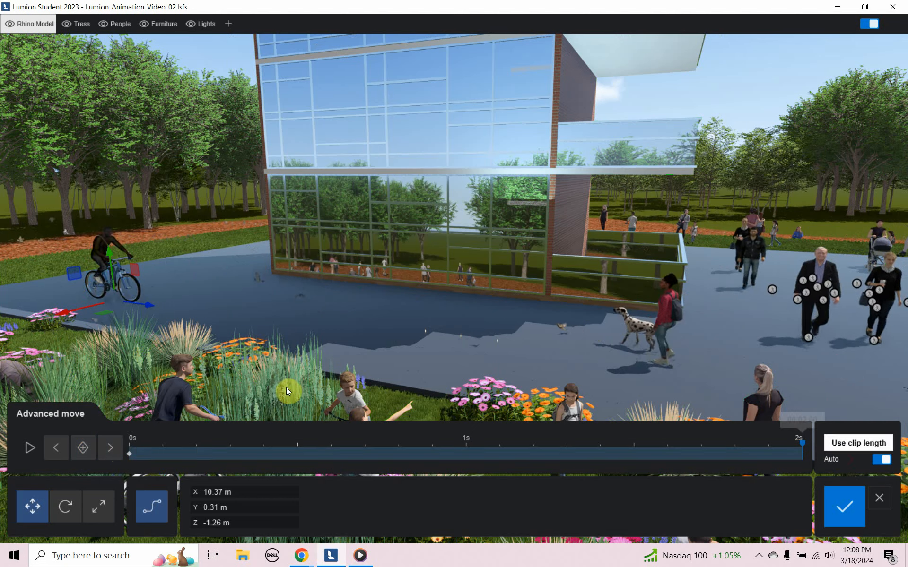
left_click_drag(155, 311, 427, 357)
left_click(83, 448)
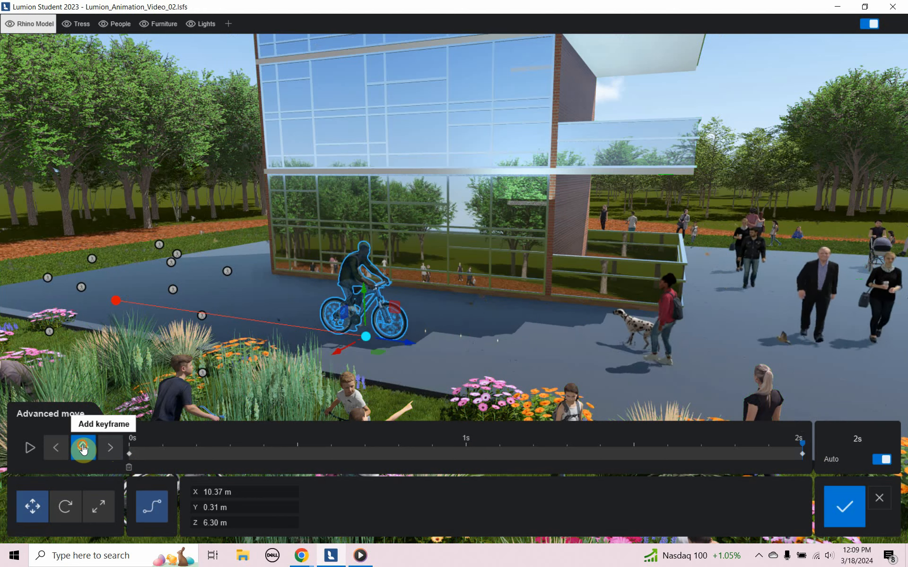
Play back the Advanced move animation to check the cyclist's motion, and pause it
left_click(123, 449)
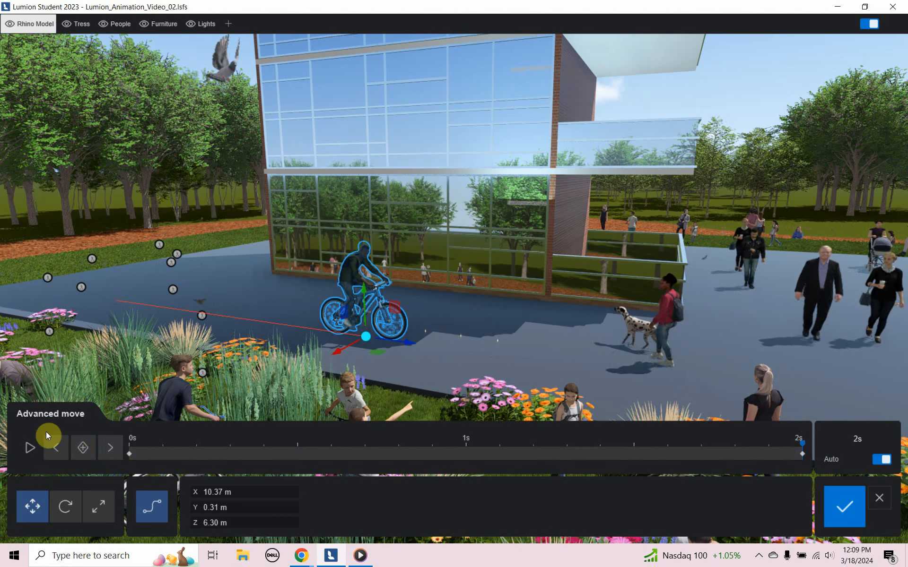
left_click(30, 448)
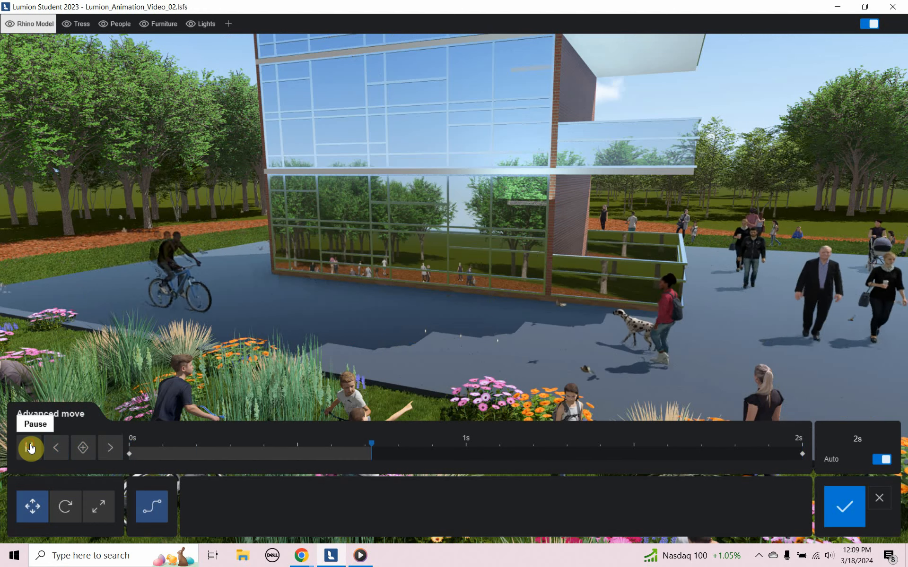
left_click(29, 448)
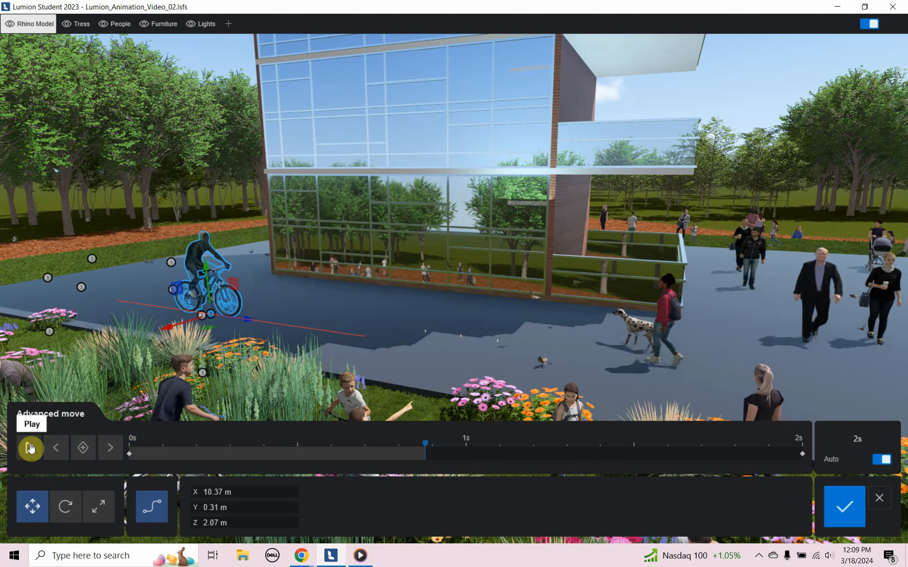
Keyframe the person walking the Dalmatian at 0 s, and add a 2 s keyframe moved along the plaza to about Z 9.42 m
left_click(668, 306)
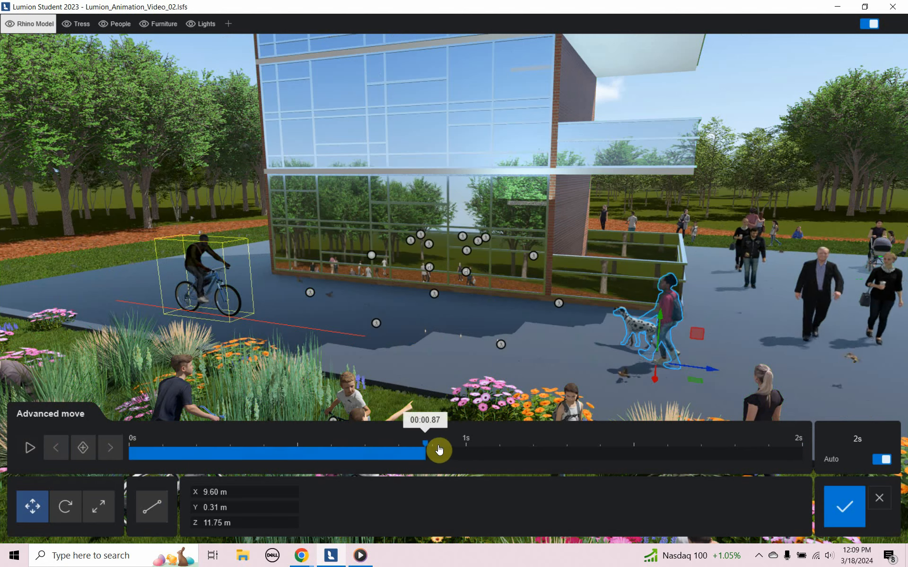
left_click_drag(427, 448, 95, 432)
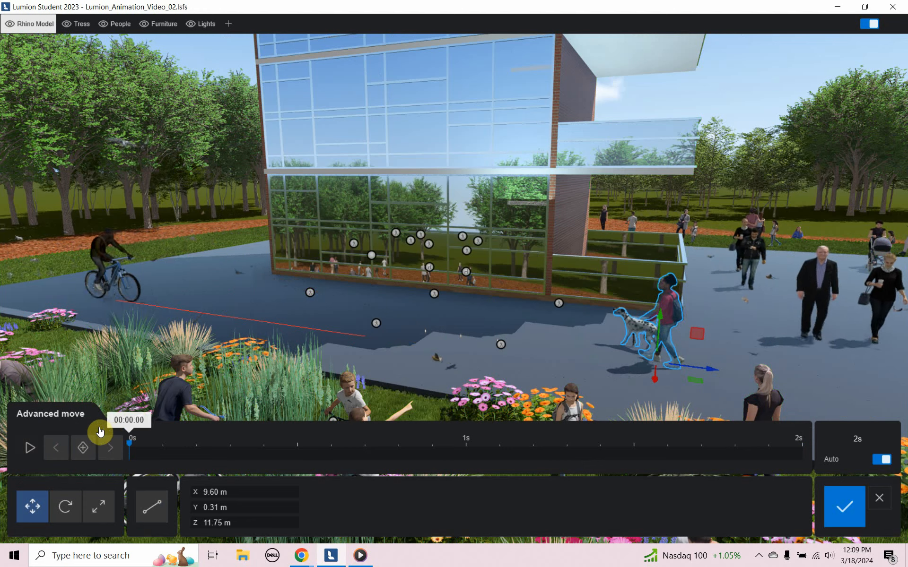
left_click(83, 447)
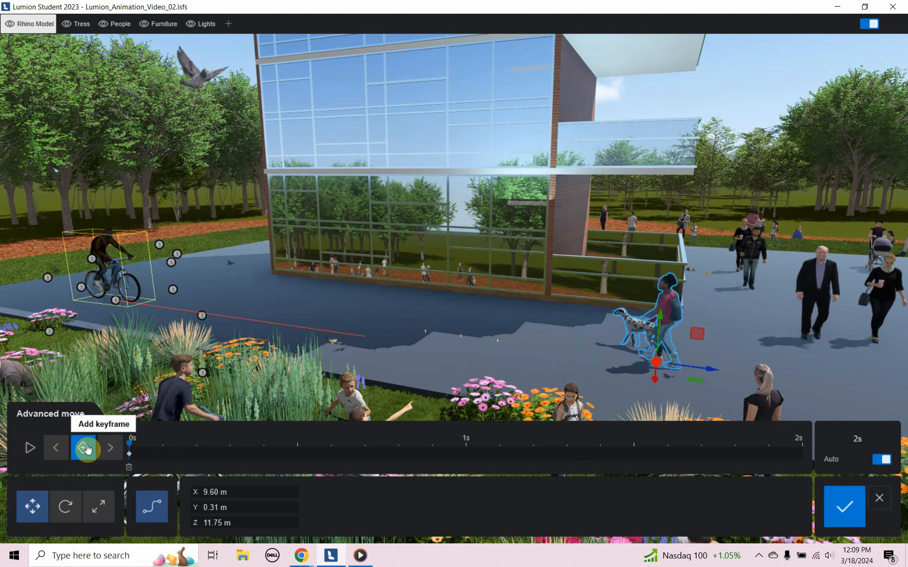
left_click_drag(134, 444, 904, 441)
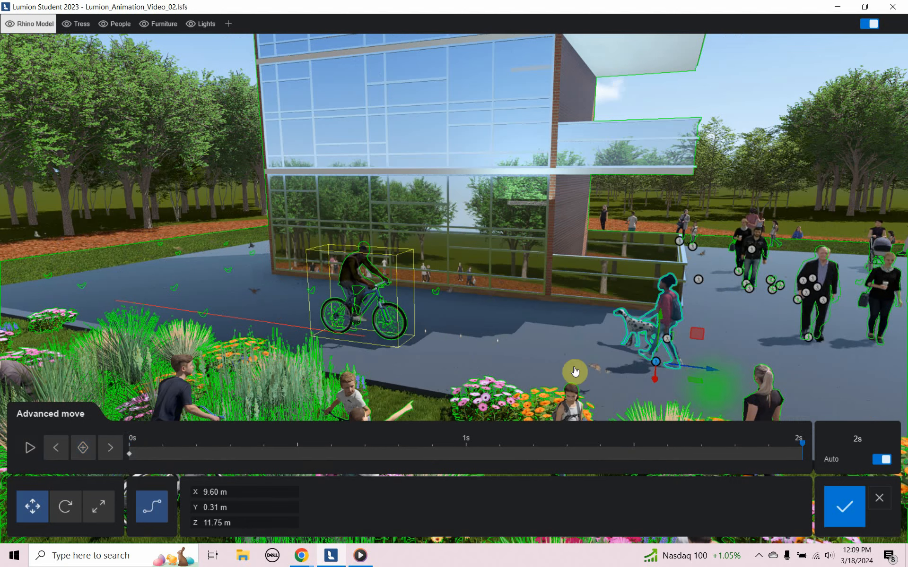
left_click_drag(698, 372, 562, 348)
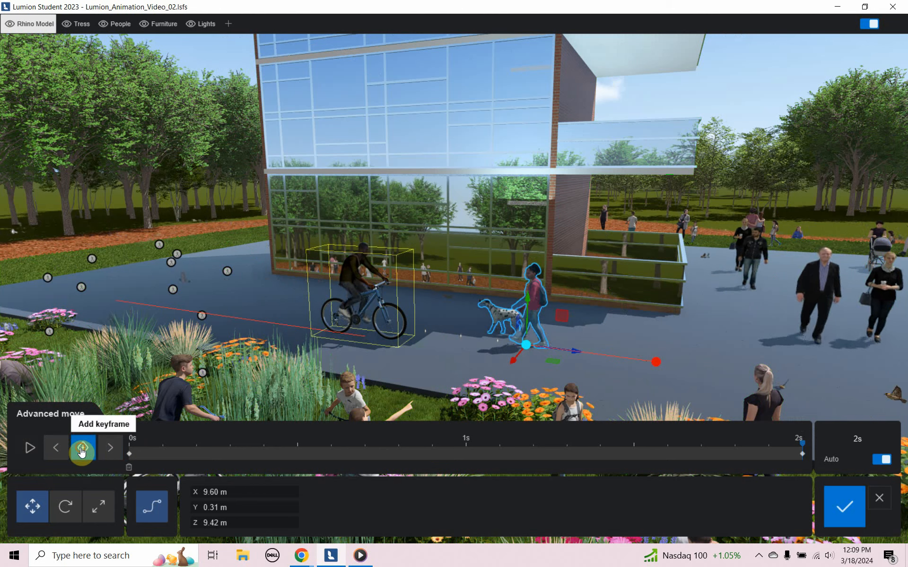
Step back and forth between the dog walker's start and end keyframes to compare the two positions
left_click(108, 449)
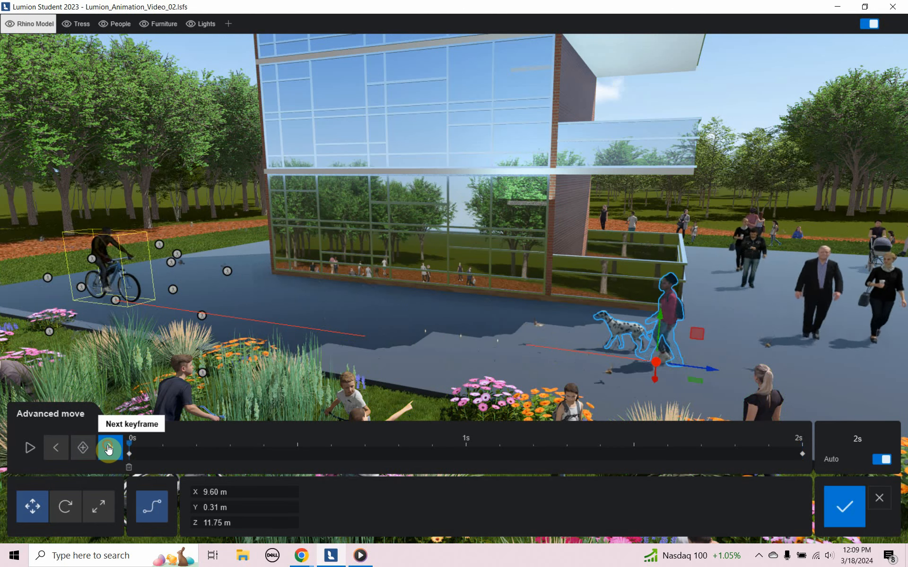
left_click(108, 449)
left_click(109, 449)
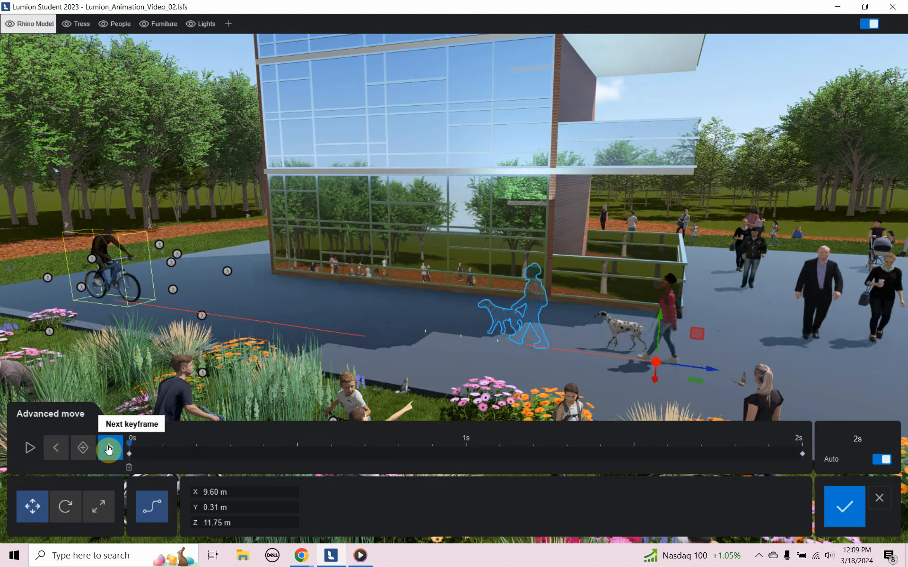
left_click(109, 449)
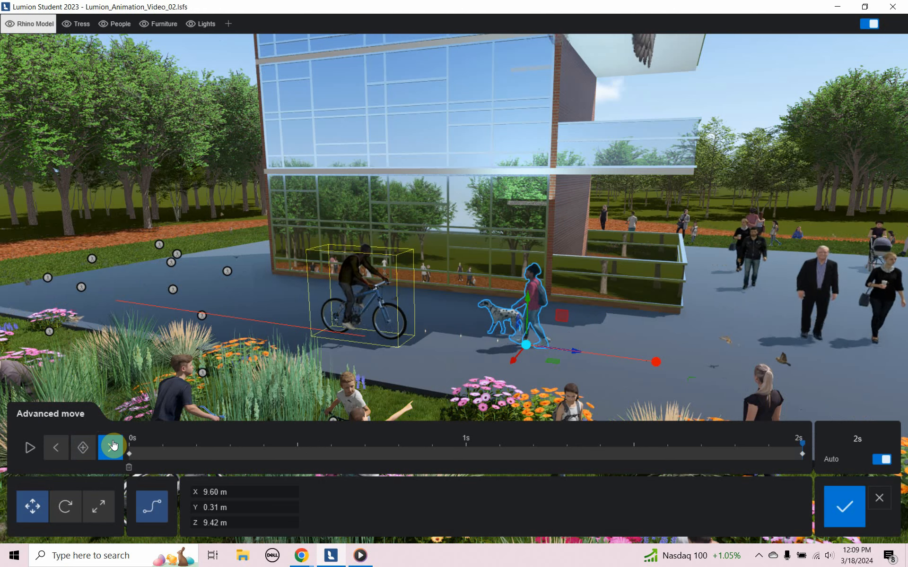
left_click(108, 449)
left_click(108, 449)
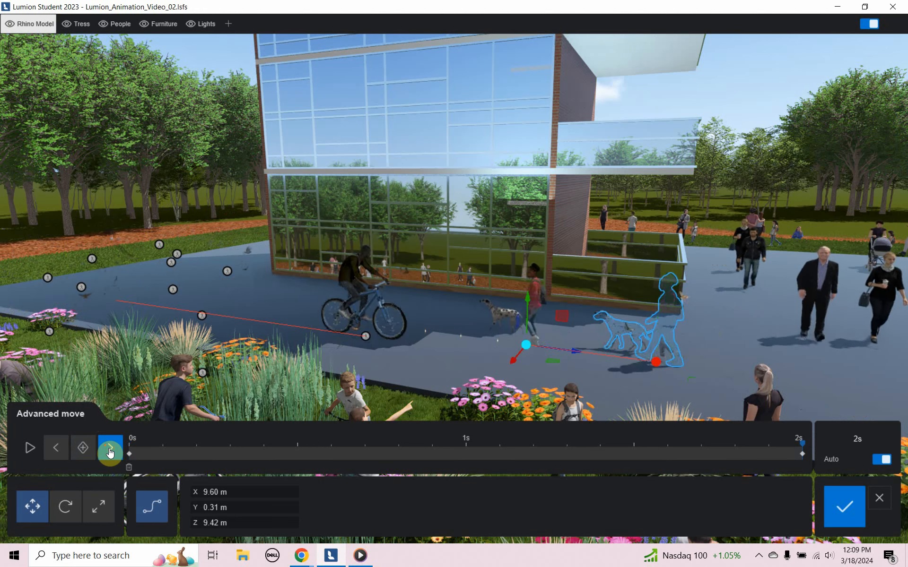
left_click(109, 451)
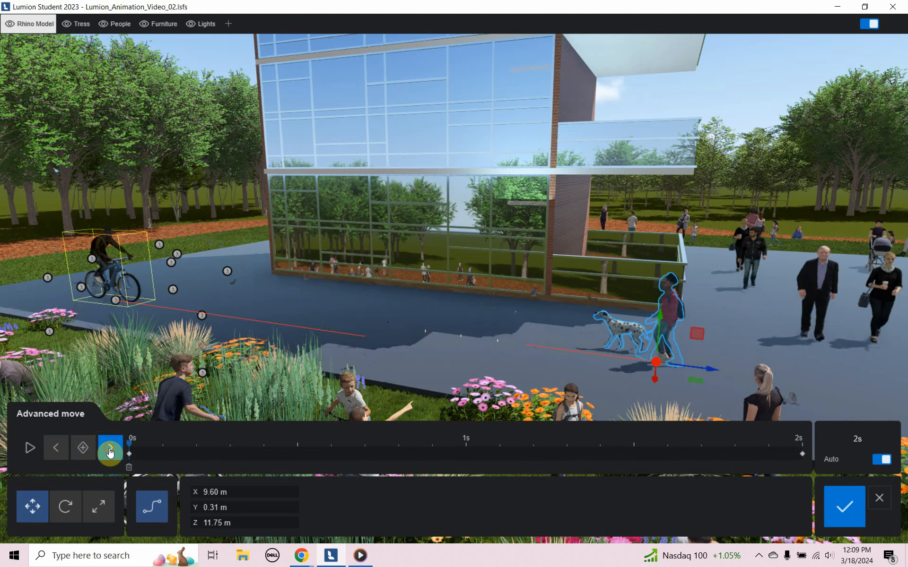
left_click(110, 452)
left_click(110, 452)
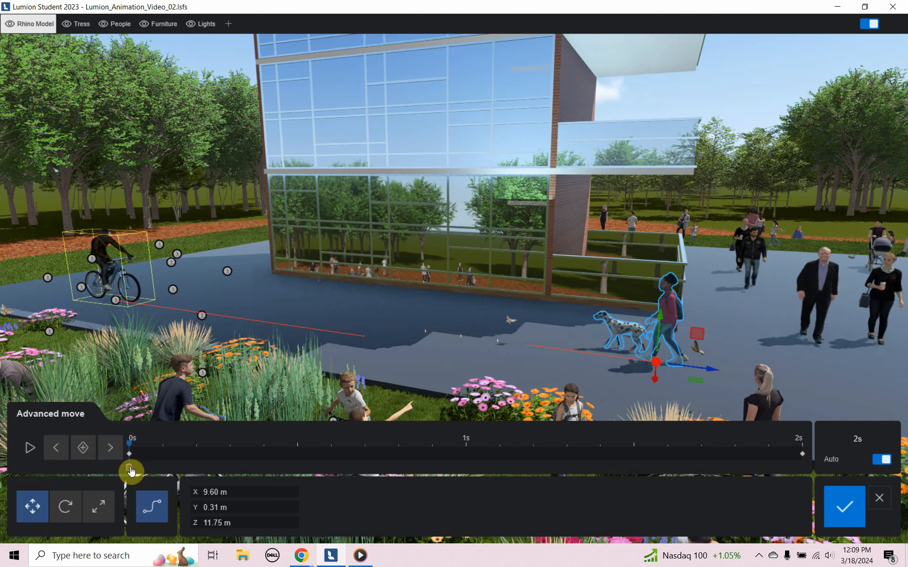
At the 2 s keyframe, move the dog walker farther along the plaza to about Z 8.20 m
left_click_drag(133, 450, 179, 447)
left_click_drag(257, 427, 826, 449)
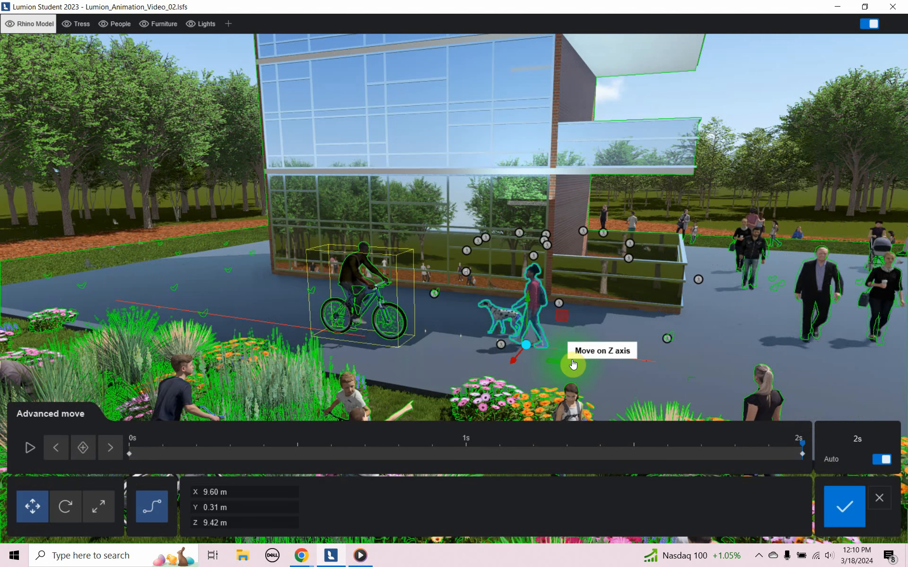
left_click_drag(575, 357, 576, 357)
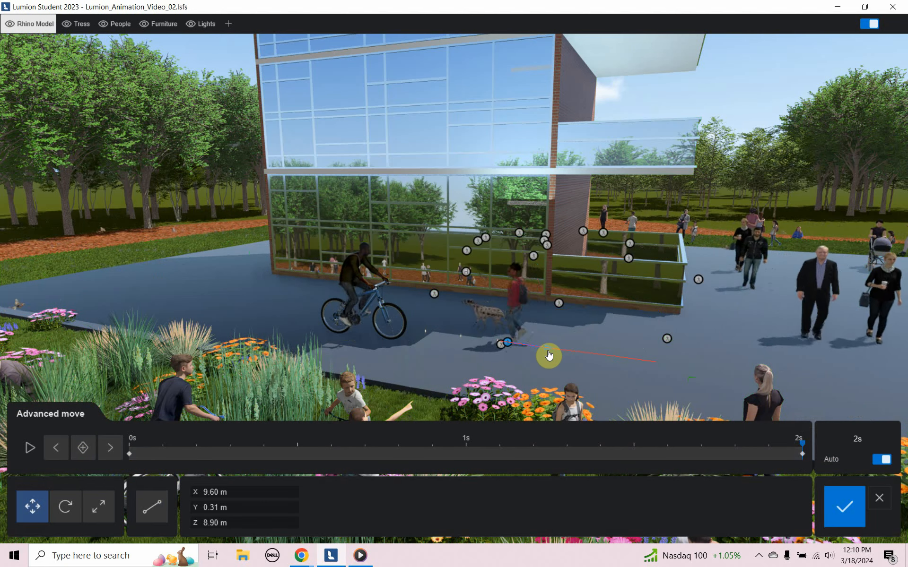
left_click_drag(513, 349, 513, 348)
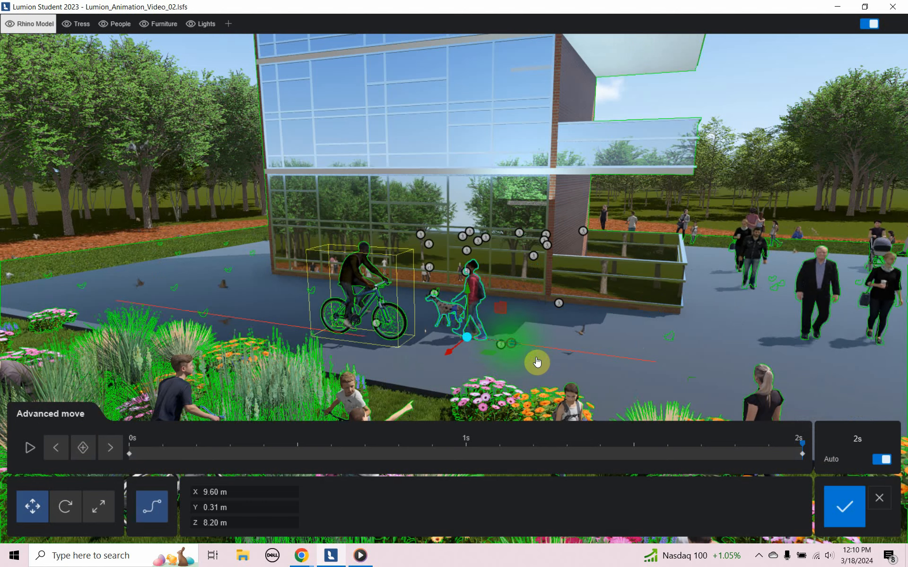
Save the Advanced move edits and play back the Slow Pan clip to check the animated people
left_click(35, 450)
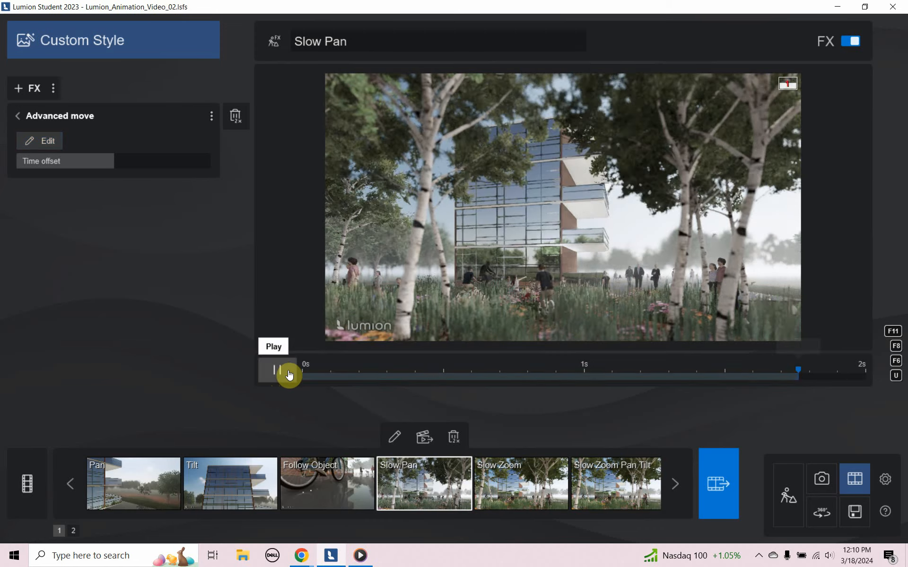
left_click(287, 374)
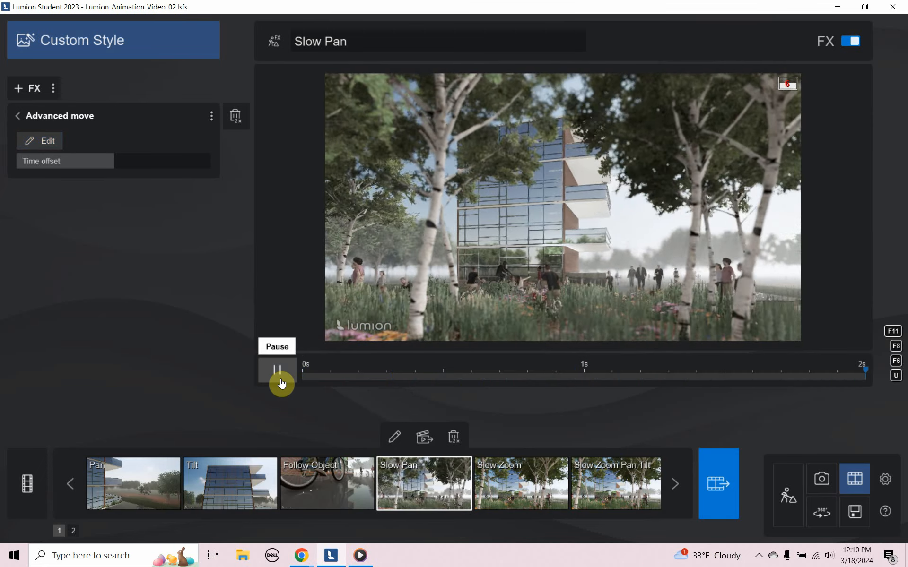
left_click(278, 382)
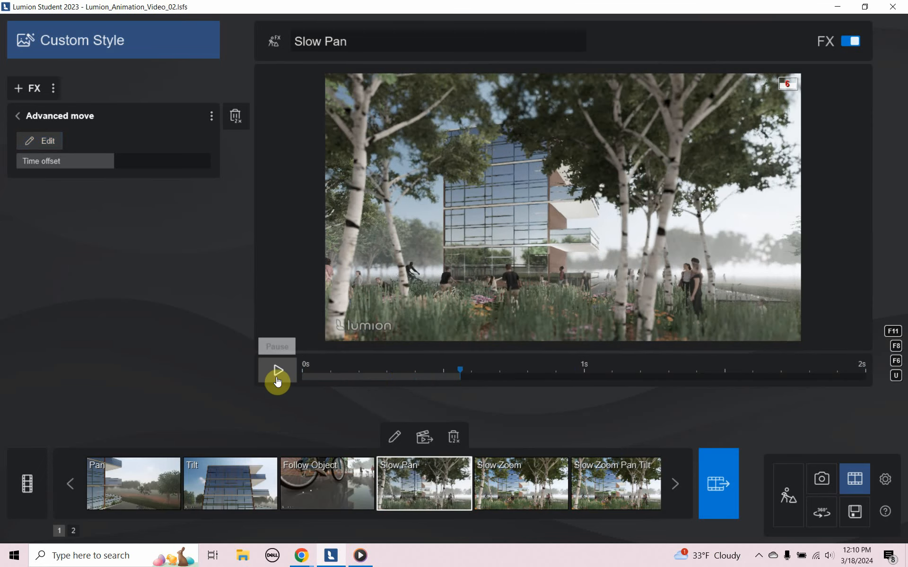
Return to the Slow Pan clip's effect list, add a Mass move effect and open it for editing
left_click(18, 118)
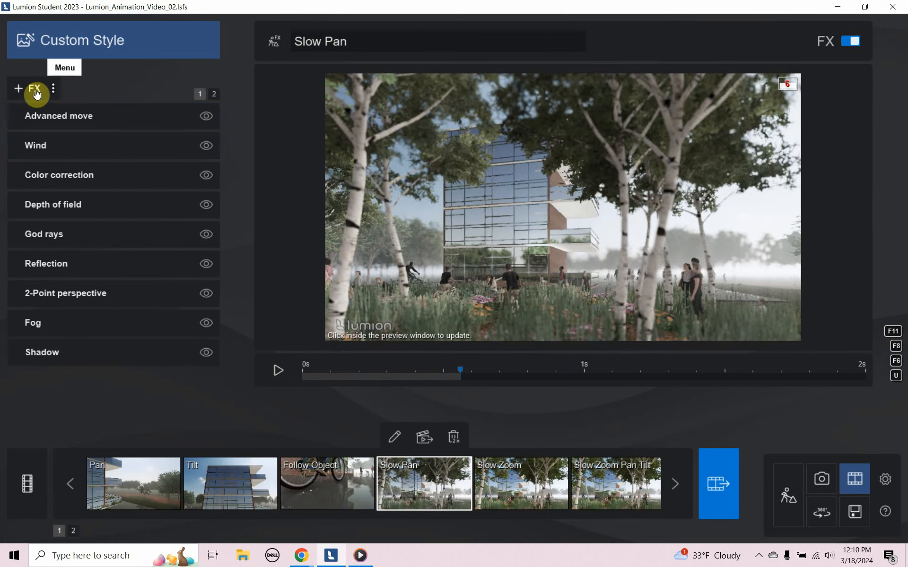
left_click(37, 94)
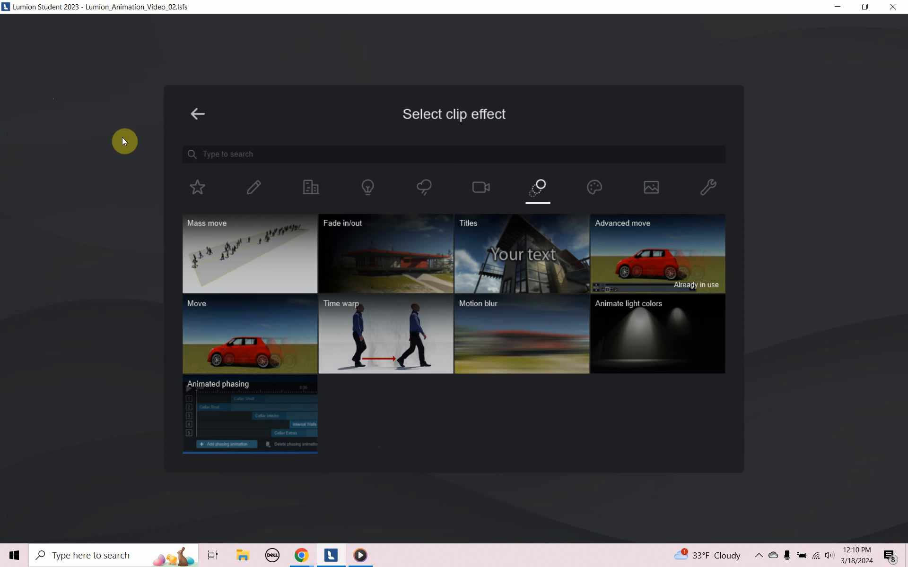
left_click(236, 242)
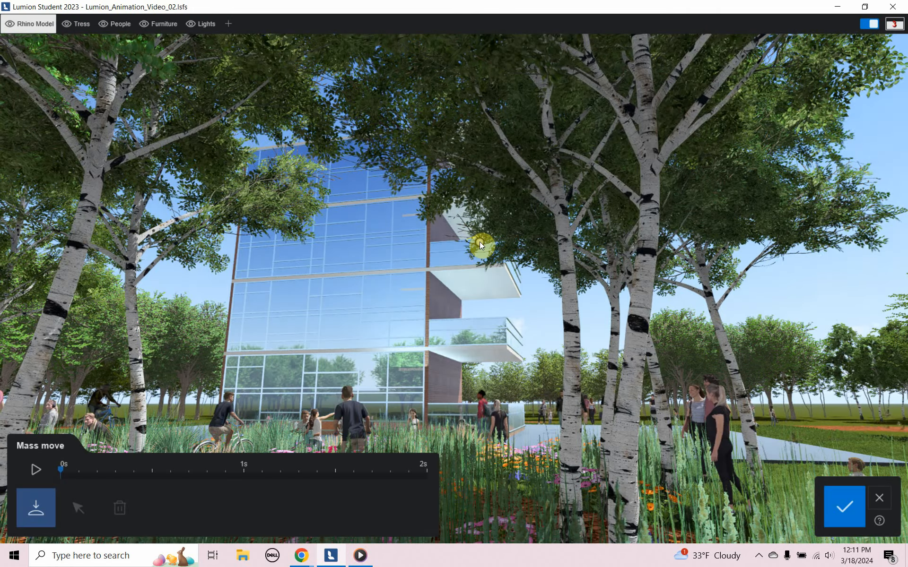
Draw a mass-move path along the plaza from its far edge to the near edge, through the walking couple
scroll(479, 242, "up", 10)
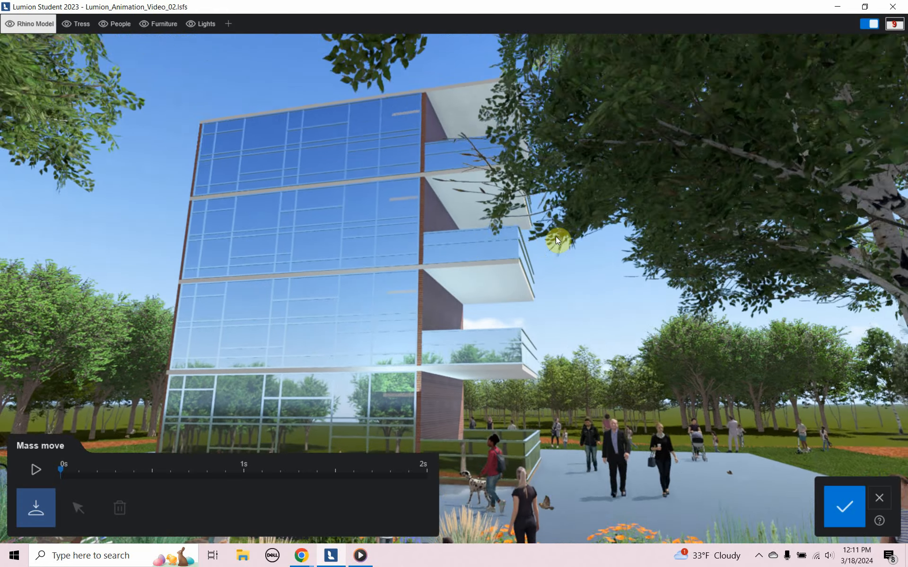
mouse_move(623, 379)
right_mouse_down()
mouse_move(618, 461)
mouse_move(619, 395)
right_mouse_up()
key("a")
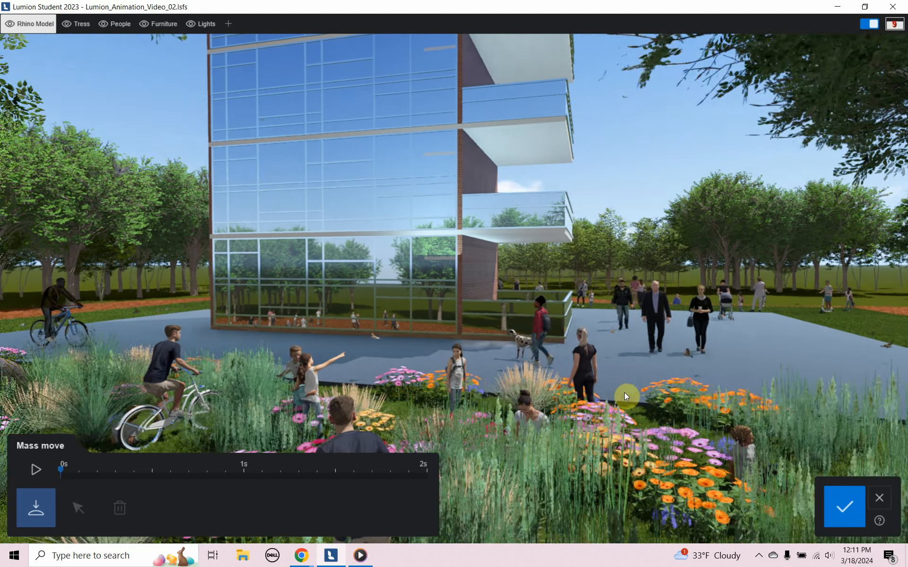
key("q")
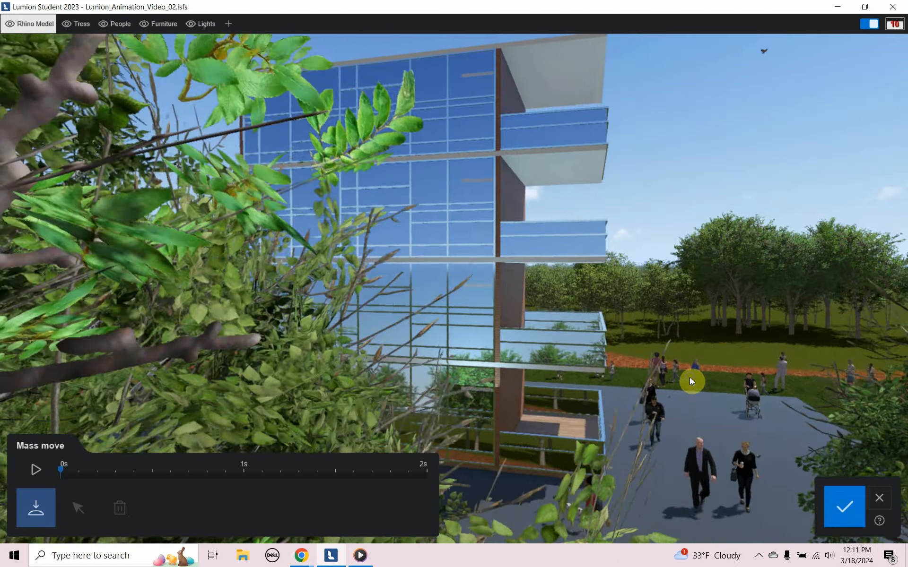
right_click_drag(691, 379, 689, 450)
key("w")
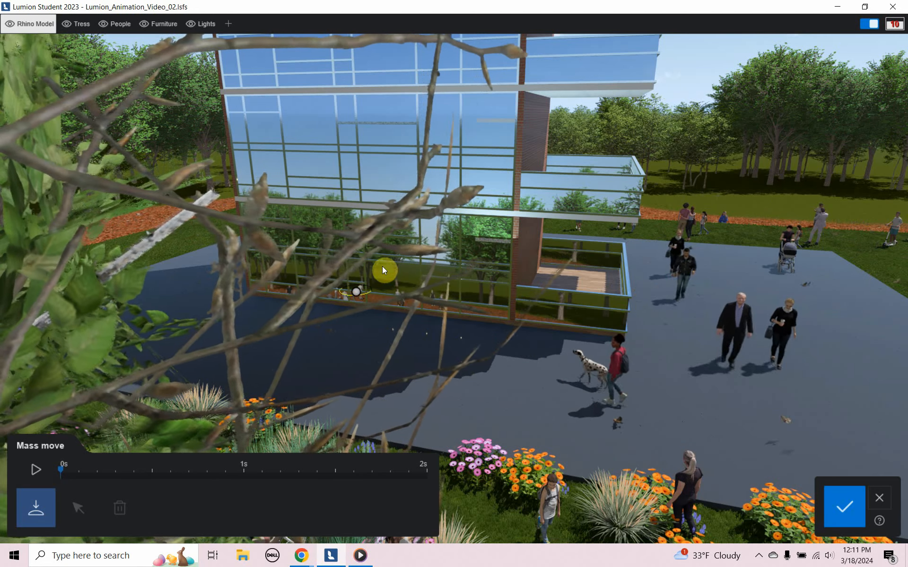
left_click(40, 508)
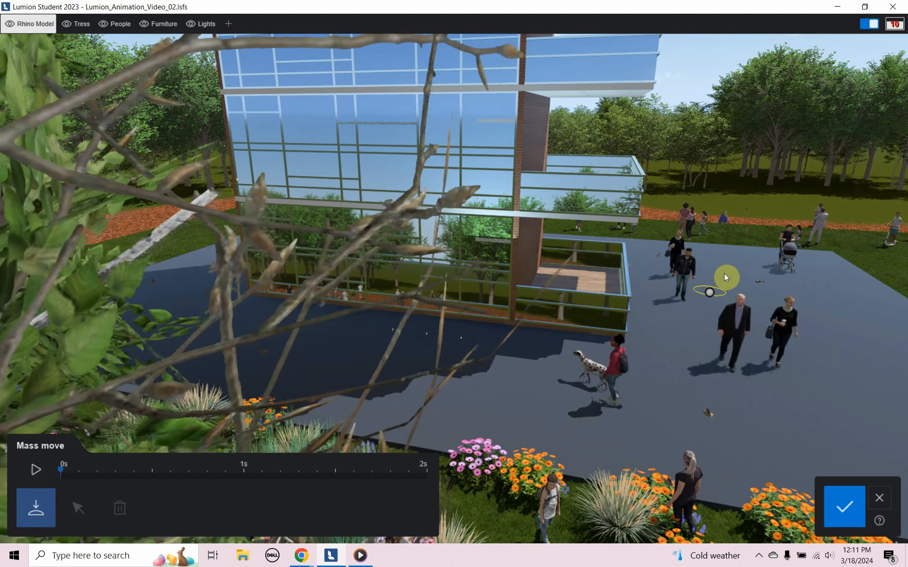
left_click(728, 249)
left_click(764, 339)
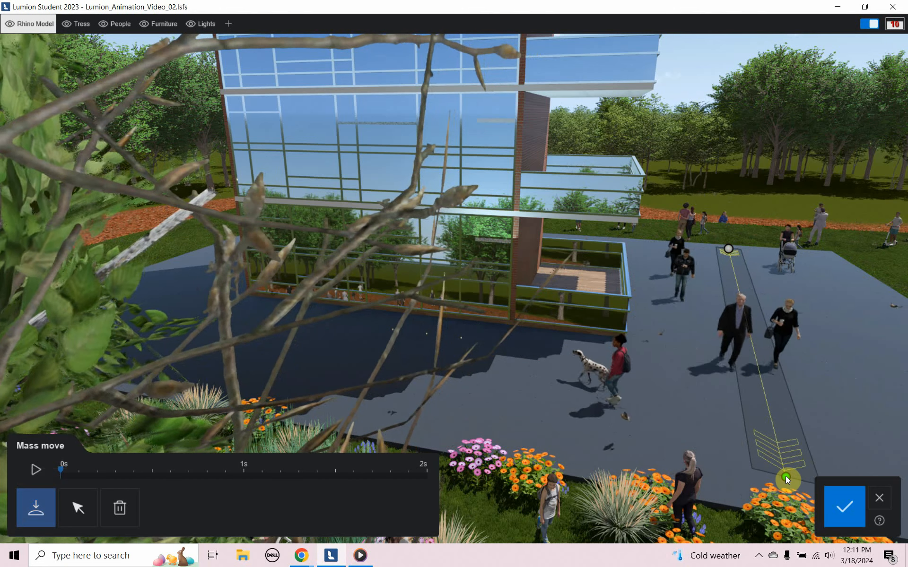
left_click(785, 476)
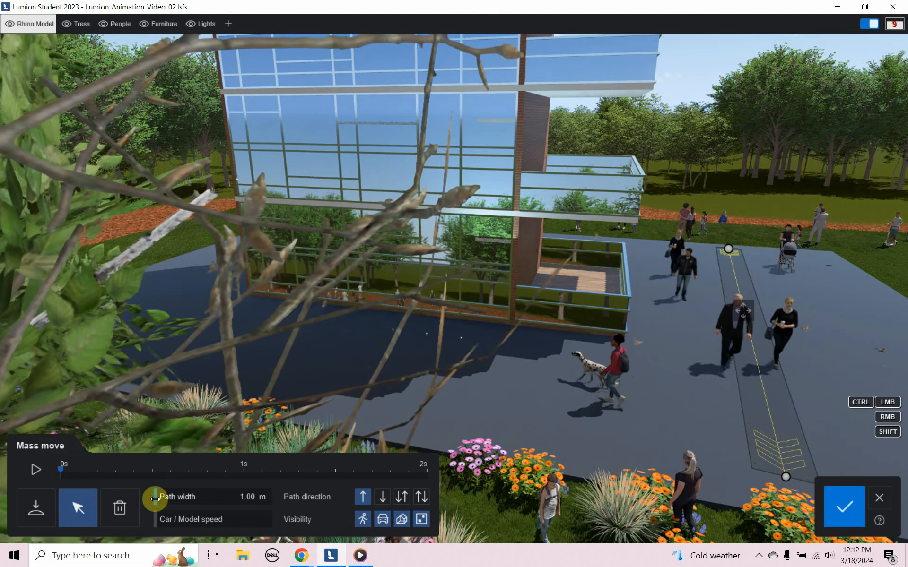
Widen the path to cover the people walking on the plaza, preview their motion and set the model speed to roughly half its range
left_click_drag(155, 500, 180, 503)
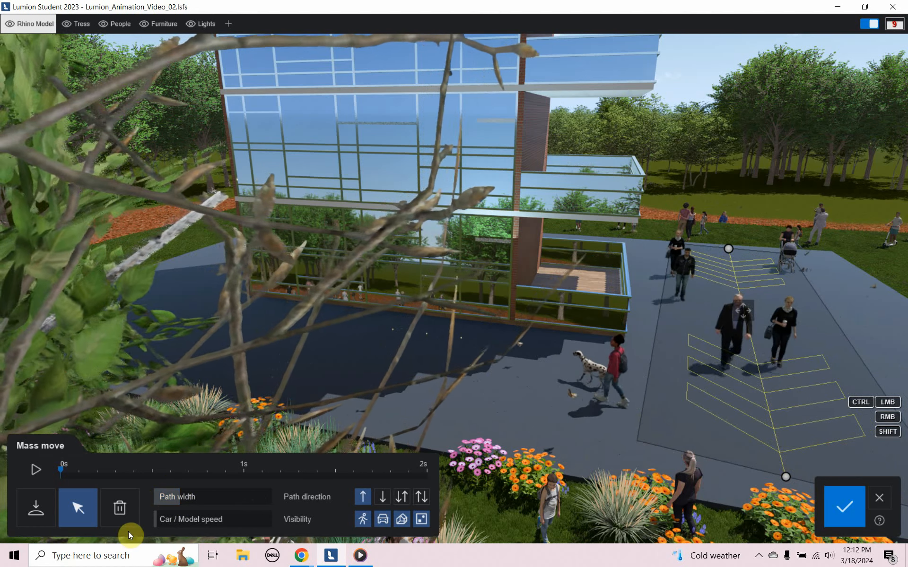
left_click(37, 475)
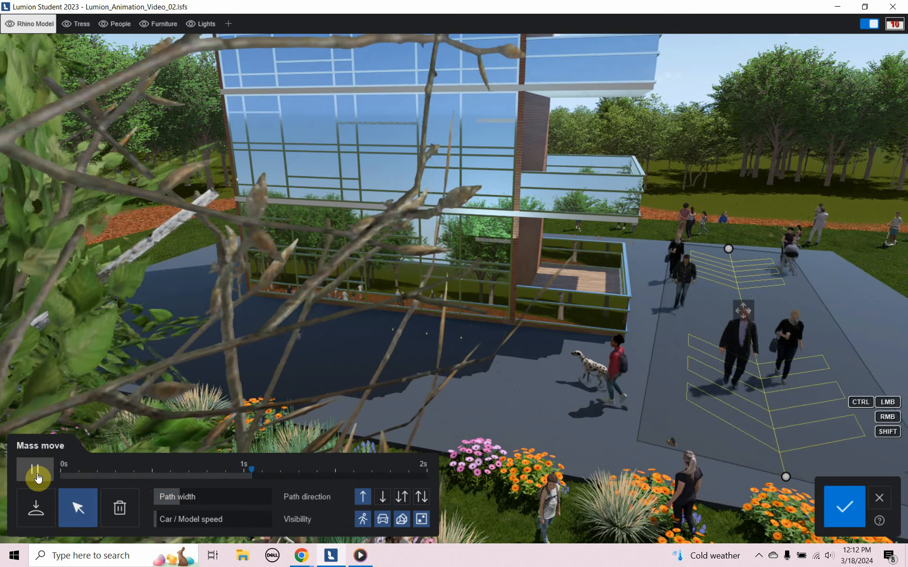
mouse_move(156, 523)
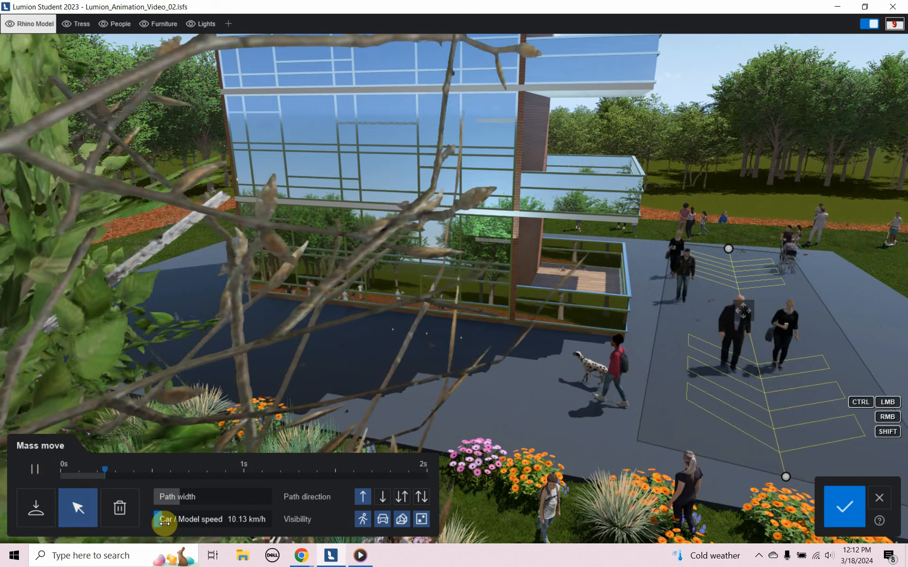
left_click_drag(265, 531, 337, 528)
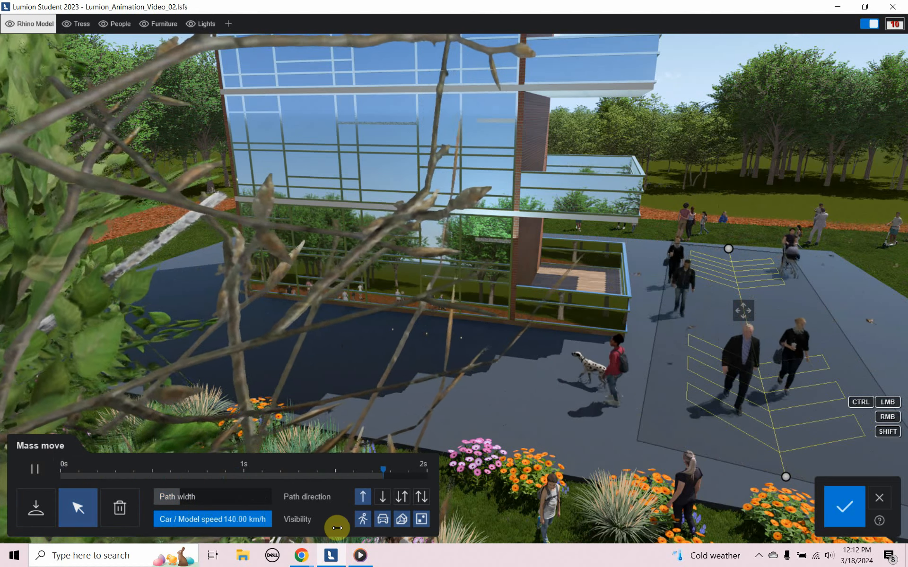
mouse_move(258, 519)
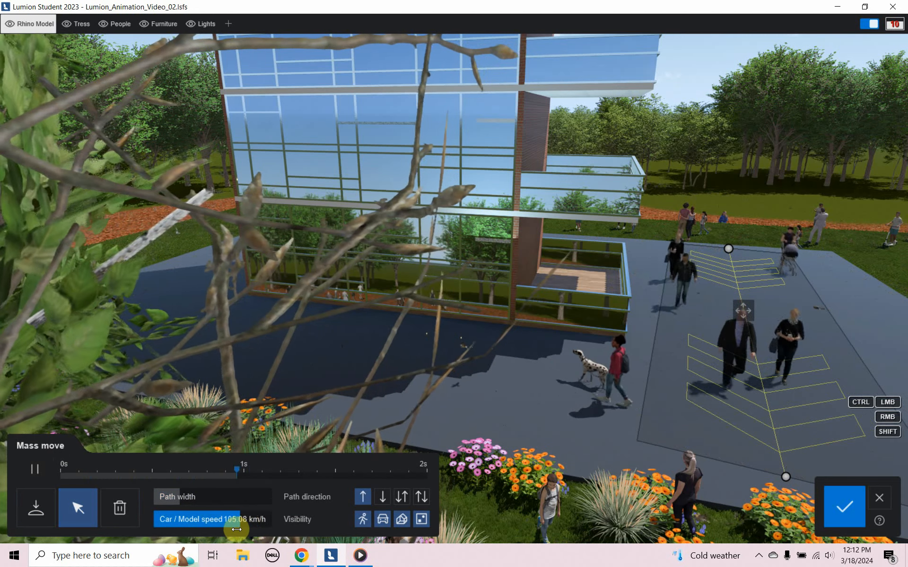
left_click_drag(237, 530, 208, 522)
Try both one-way path directions, set the path to the first two-way option and save the Mass move edits
left_click(380, 500)
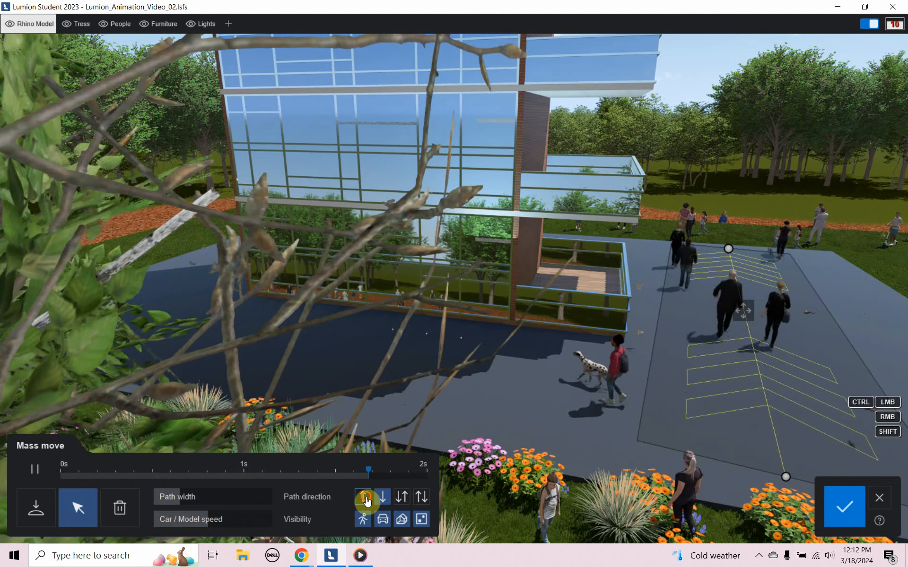
left_click(365, 498)
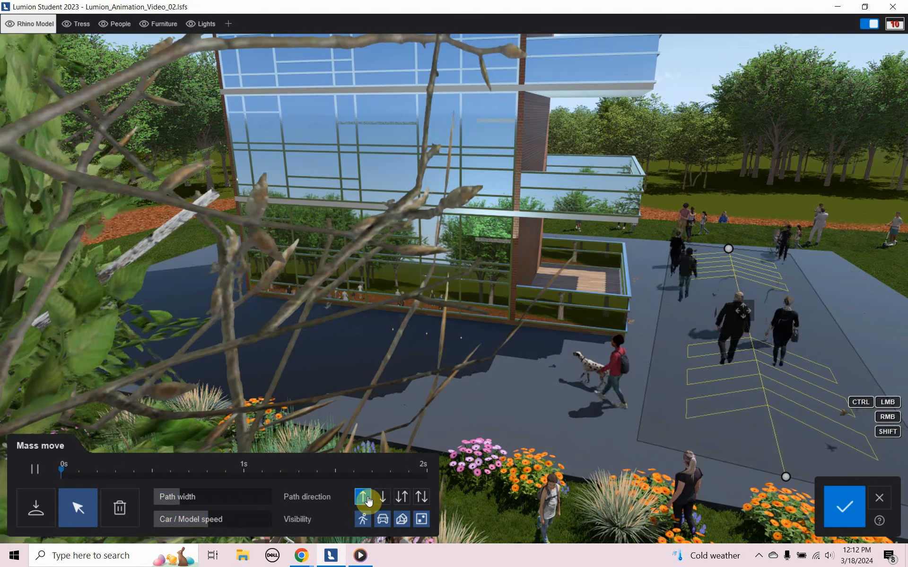
left_click(403, 499)
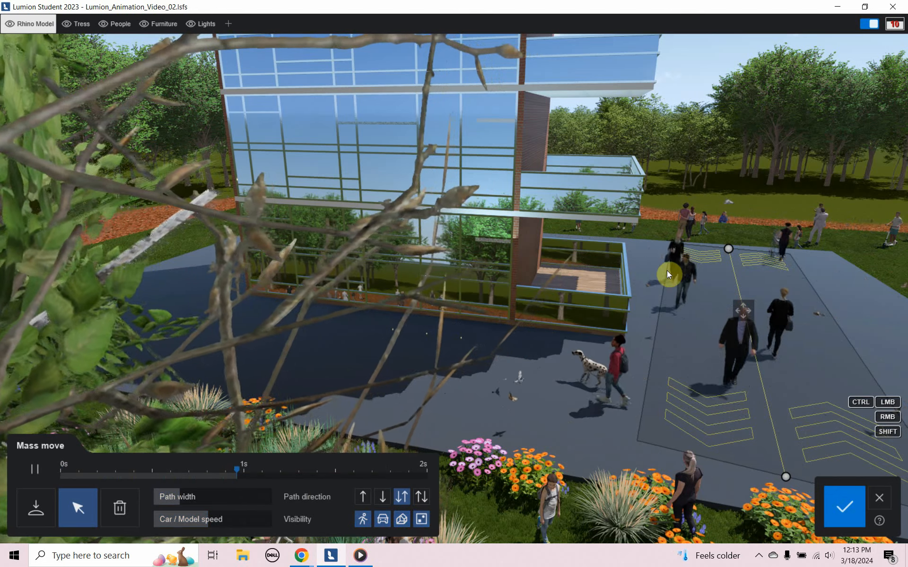
left_click(840, 505)
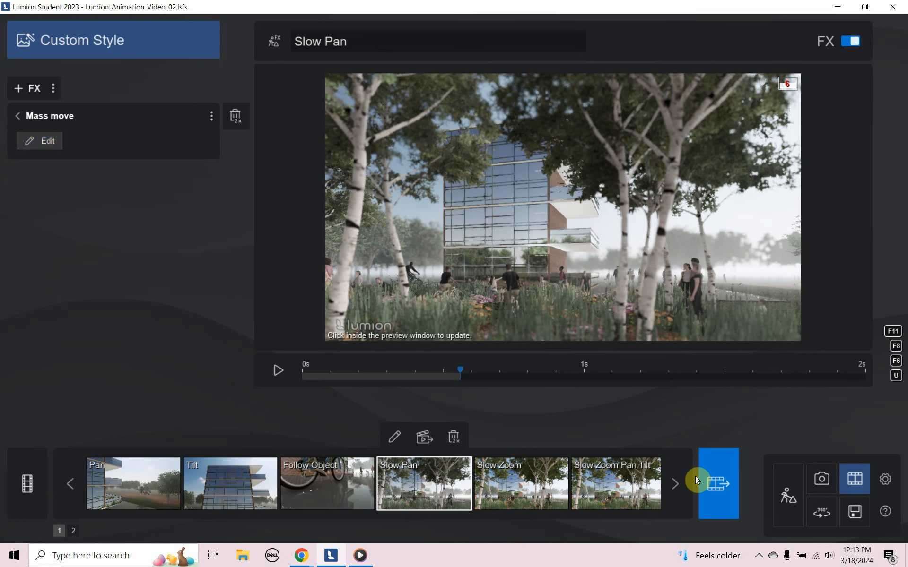
Switch to Build mode with an elevated view of the plaza and open the People and Animals library
left_click(788, 505)
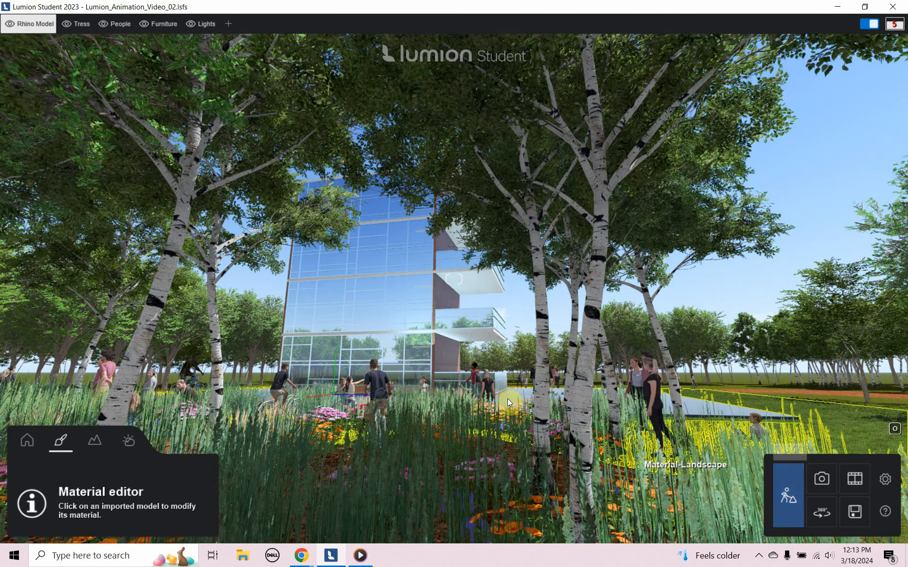
right_click_drag(440, 354, 427, 320)
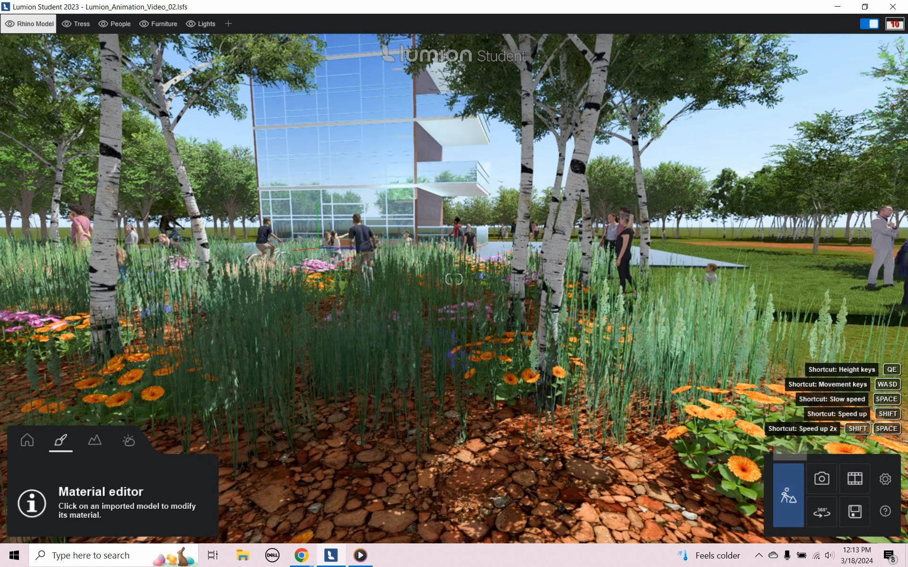
key("w")
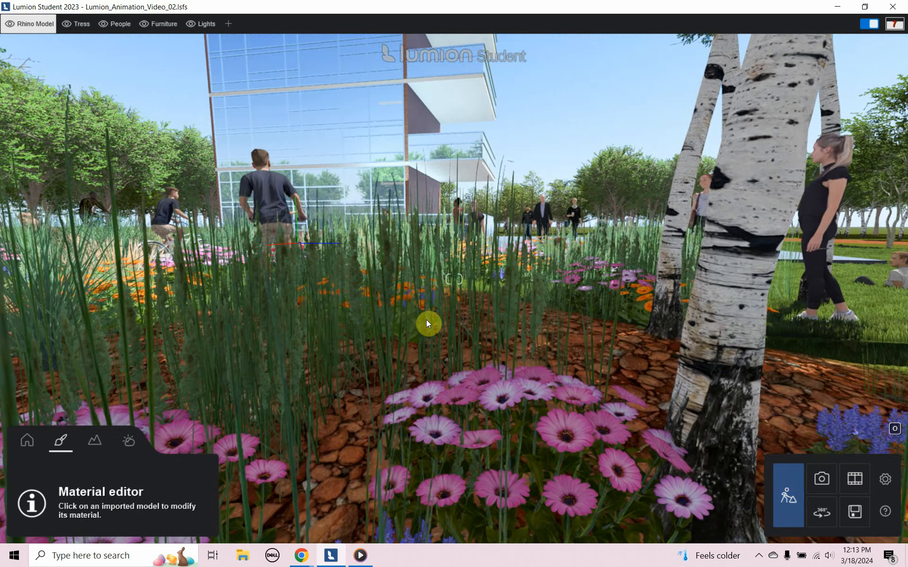
key("w")
key("w")
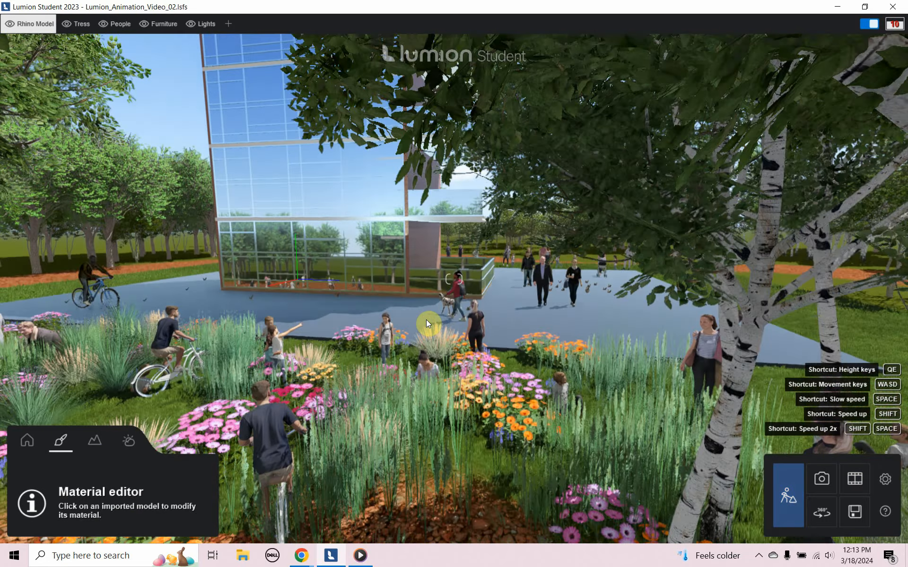
key("w")
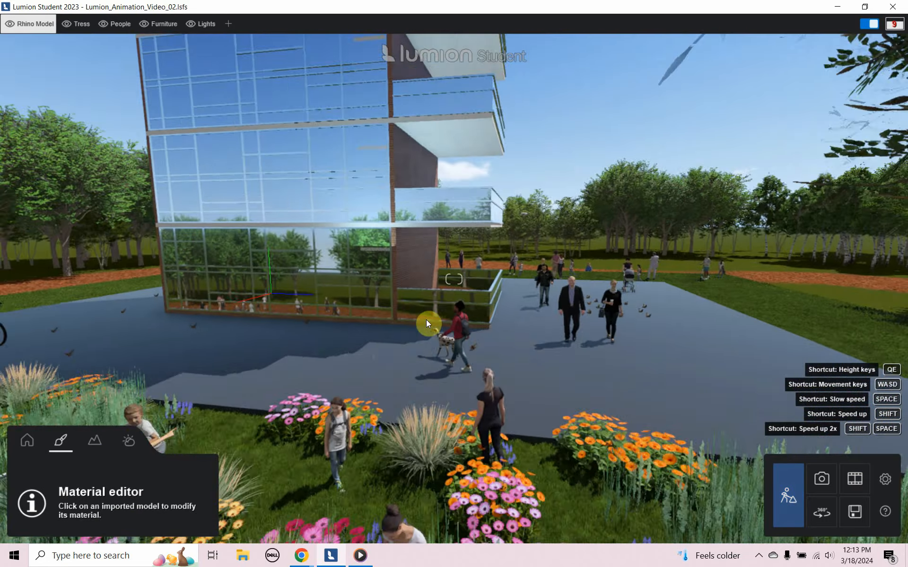
right_click_drag(443, 289, 461, 214)
key("s")
key("w")
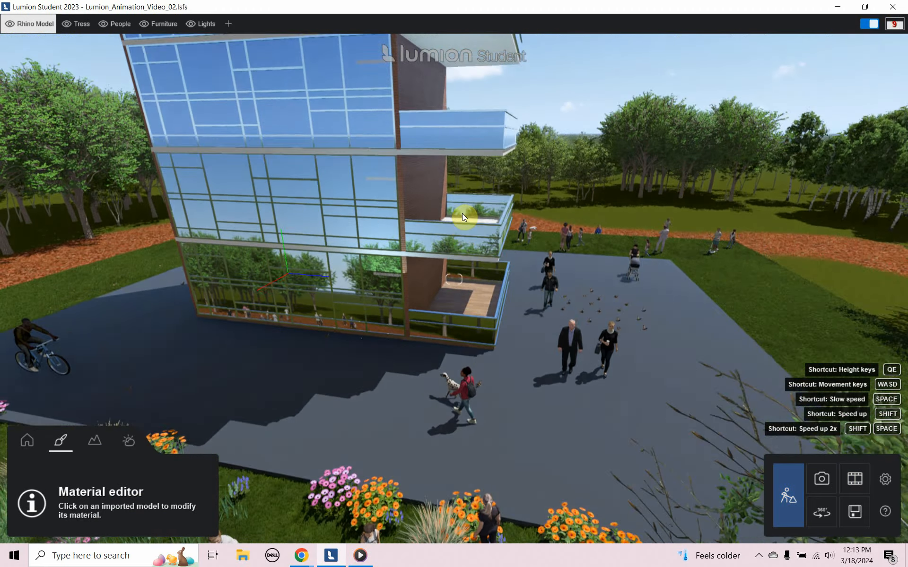
key("q")
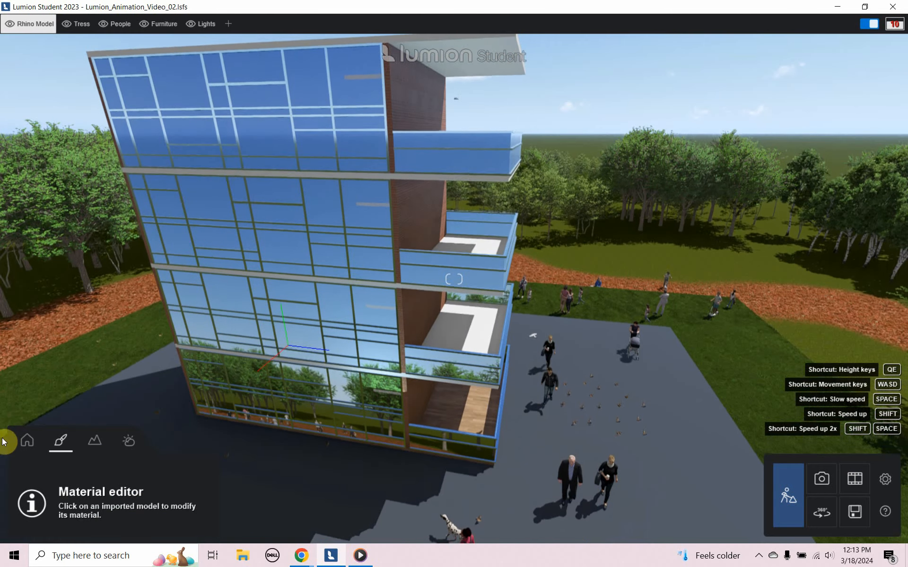
left_click(25, 443)
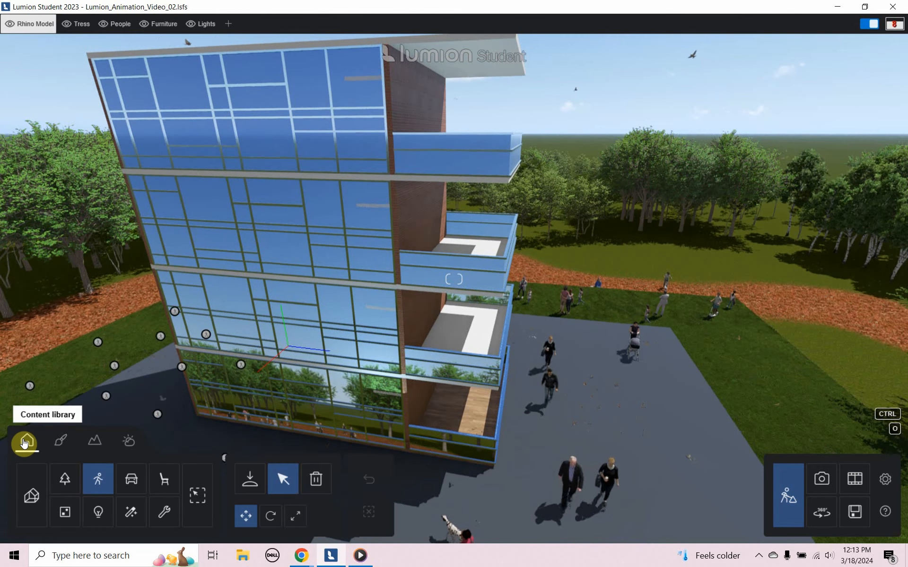
left_click(100, 479)
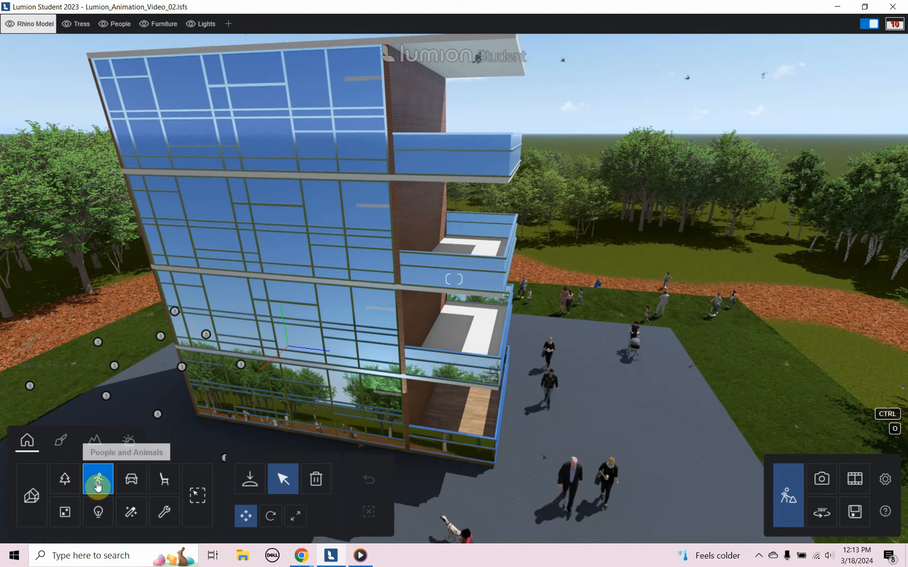
left_click(98, 485)
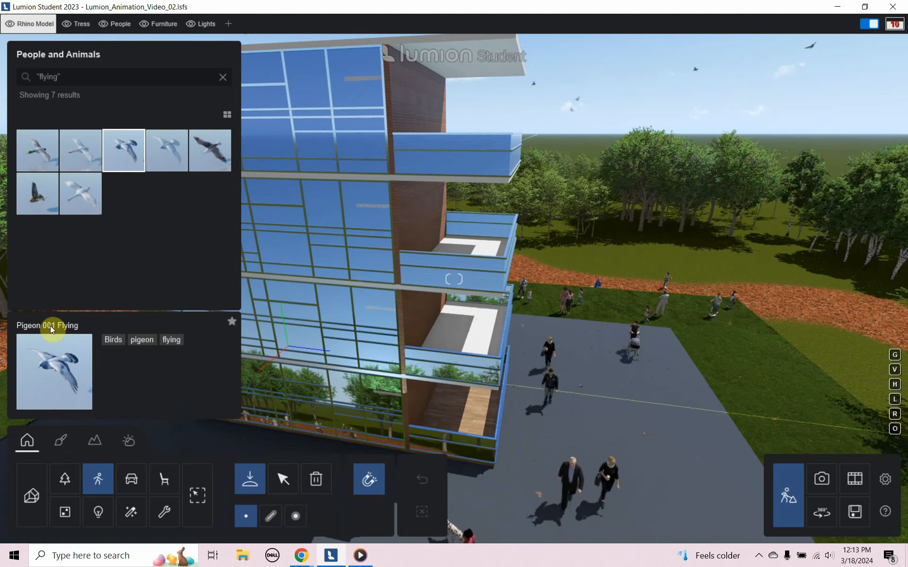
Clear the "flying" filter, browse the bird models, choose Duck 002 Flying and confirm the cluster placement of flying birds
left_click(223, 78)
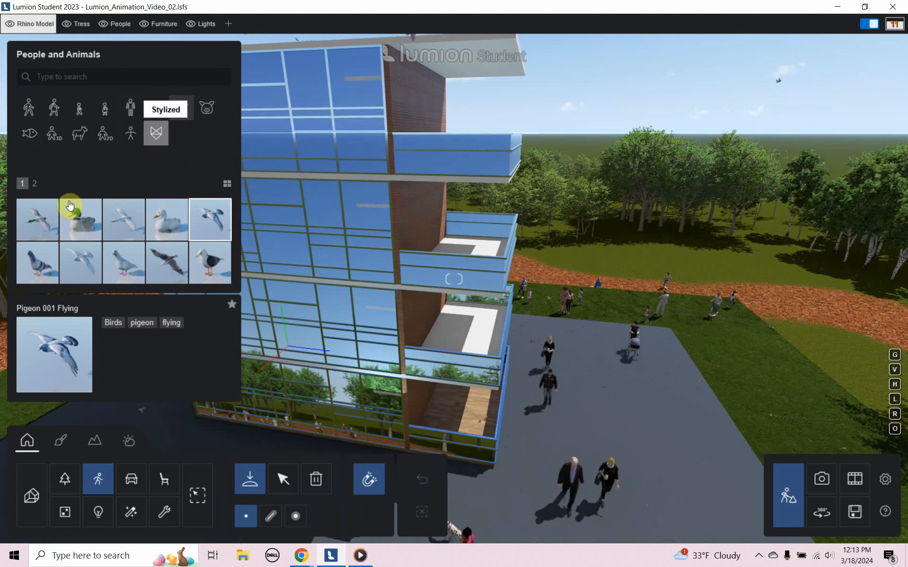
left_click(32, 187)
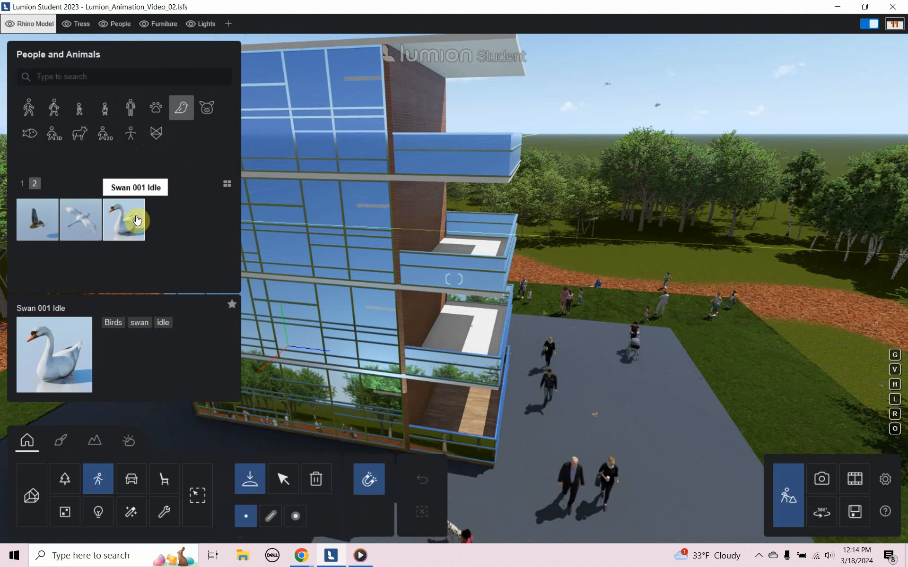
left_click(21, 186)
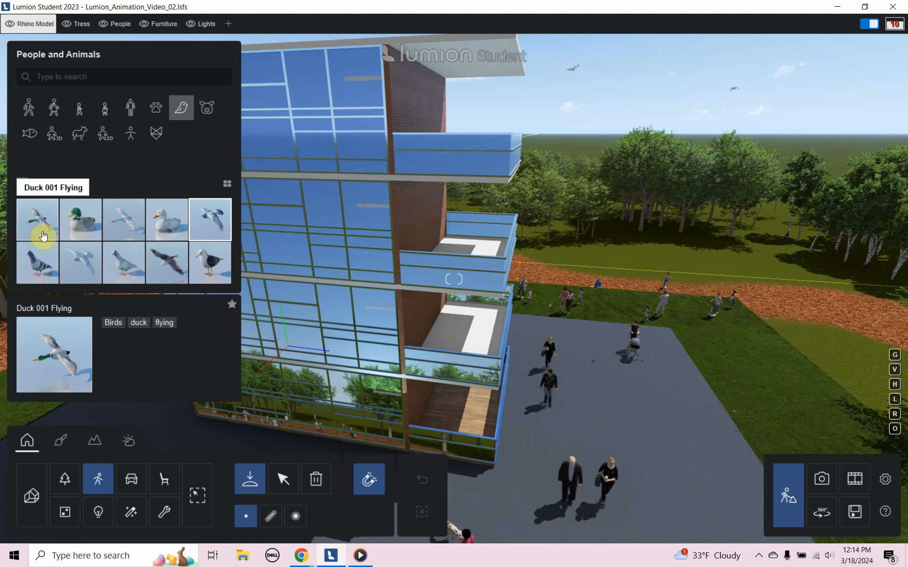
left_click(129, 225)
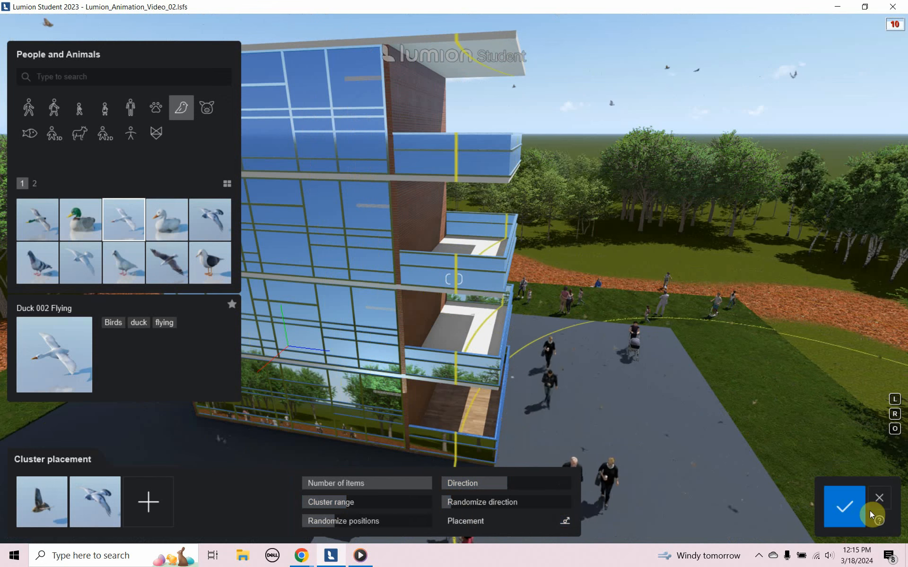
left_click(855, 510)
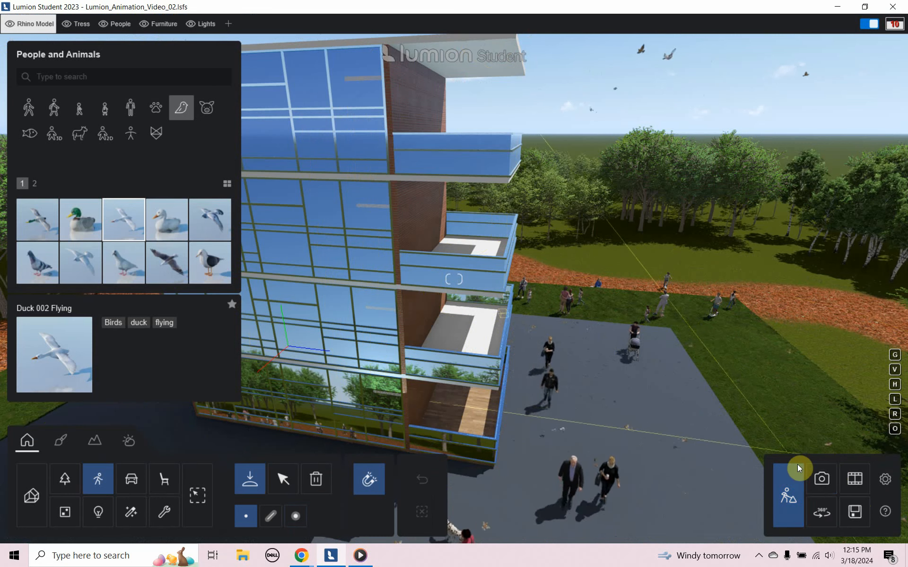
Return to the movie's Slow Pan clip and copy its complete effect list
left_click(855, 480)
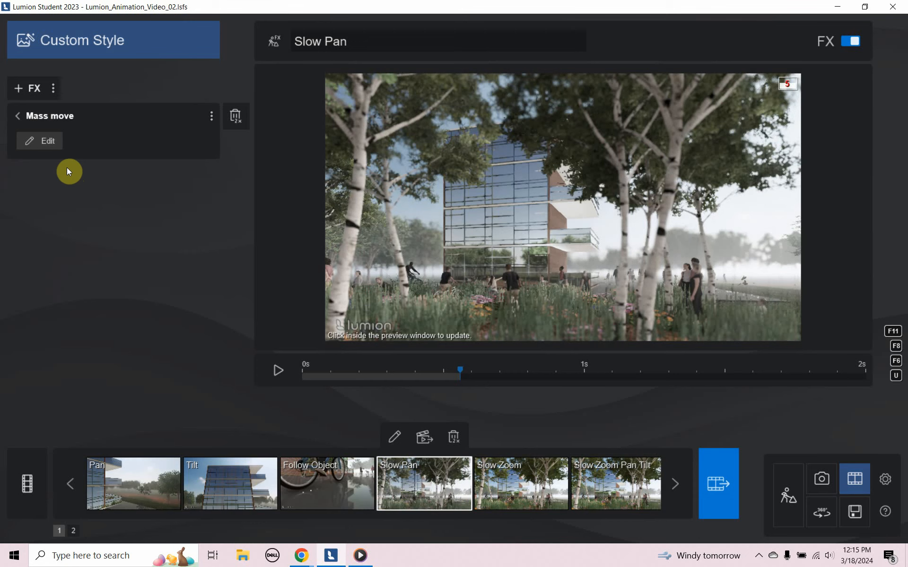
left_click(18, 116)
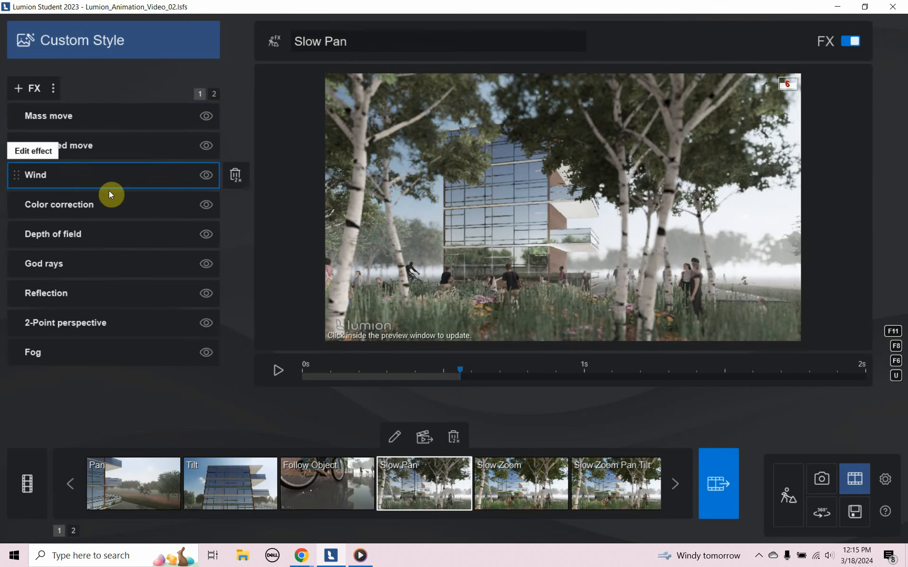
left_click(55, 91)
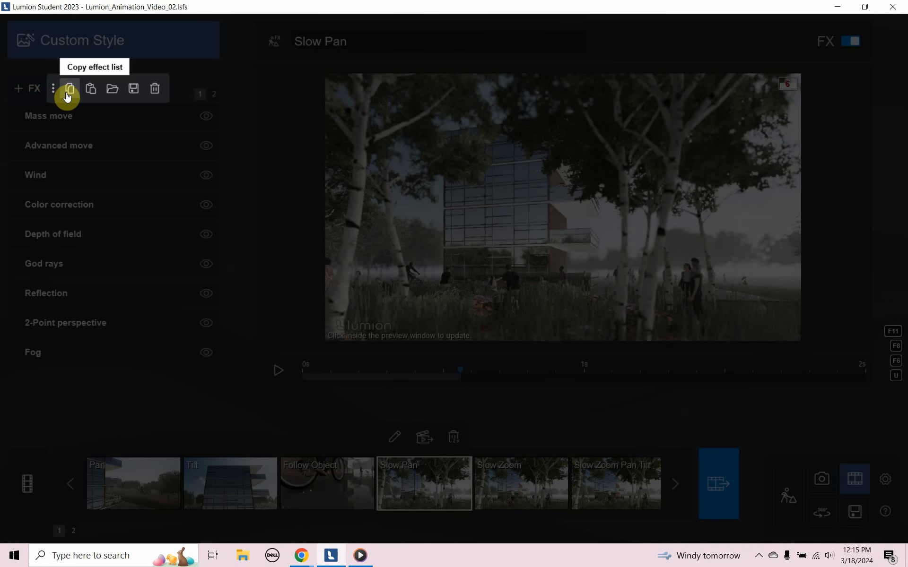
left_click(67, 91)
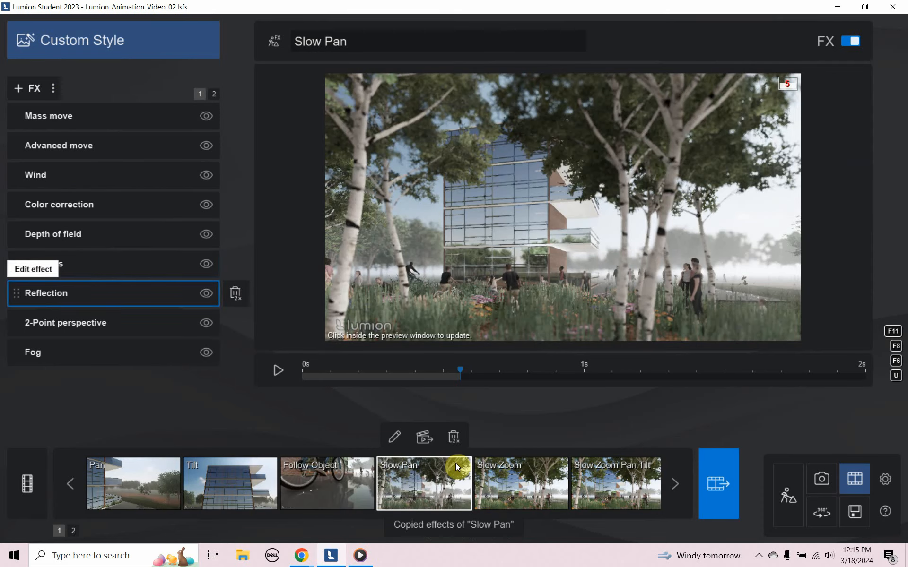
Clear all effects from the Slow Zoom clip and paste the effect list copied from Slow Pan
left_click(500, 493)
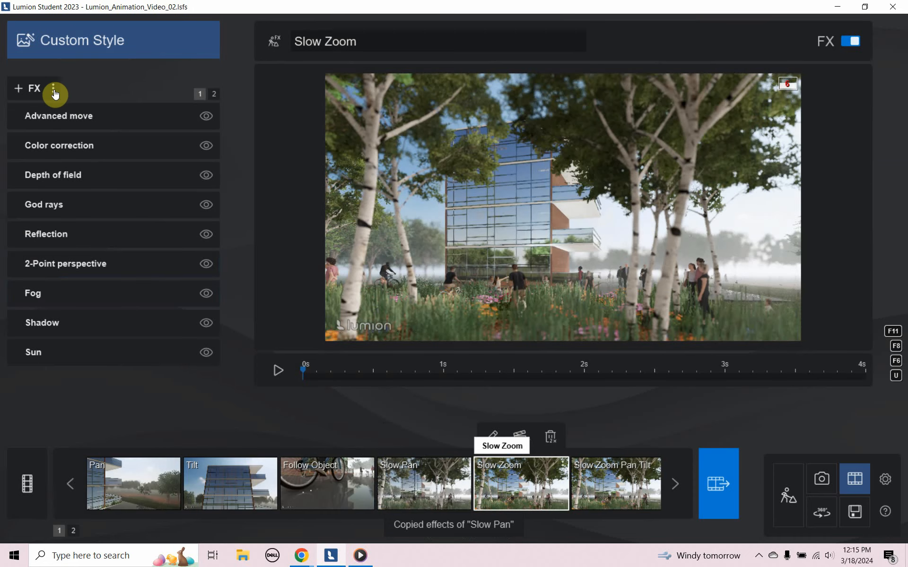
left_click(56, 90)
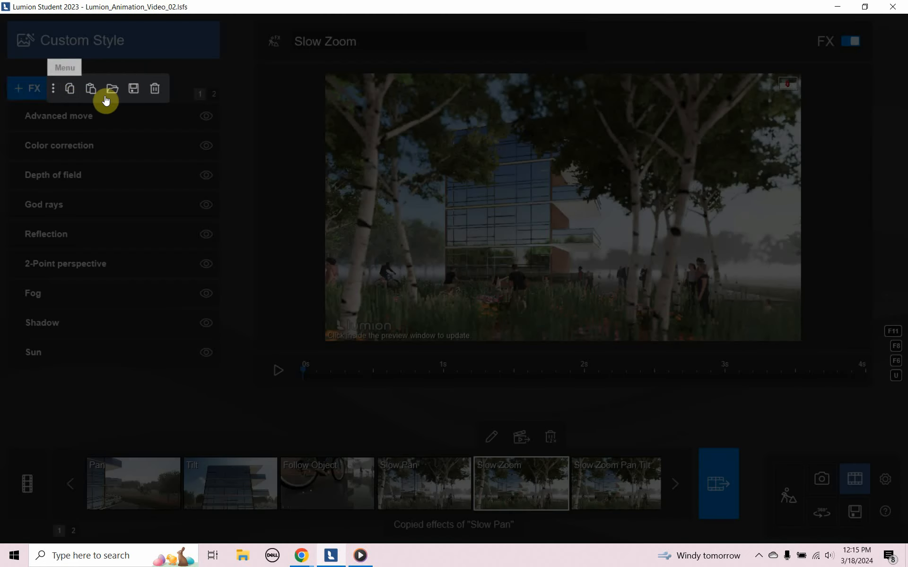
left_click(156, 90)
left_click(53, 89)
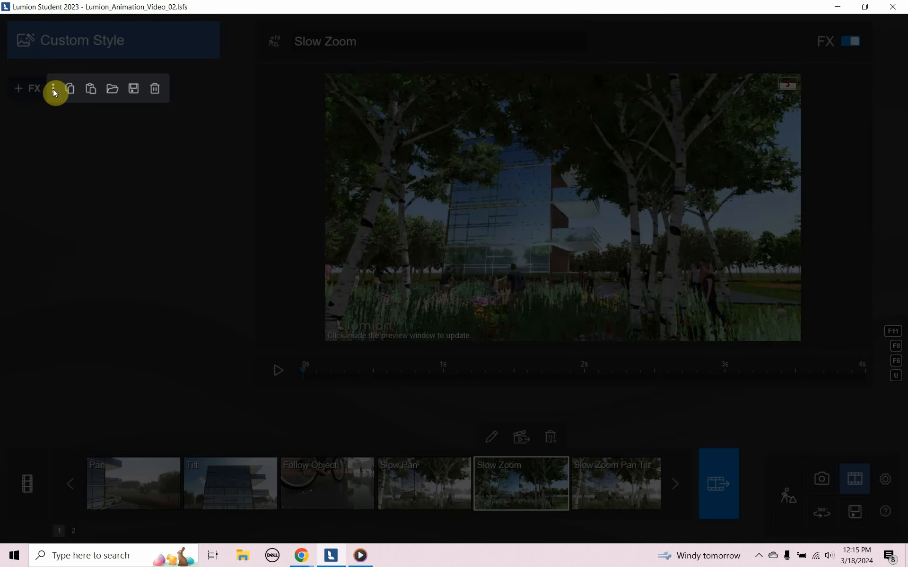
left_click(88, 90)
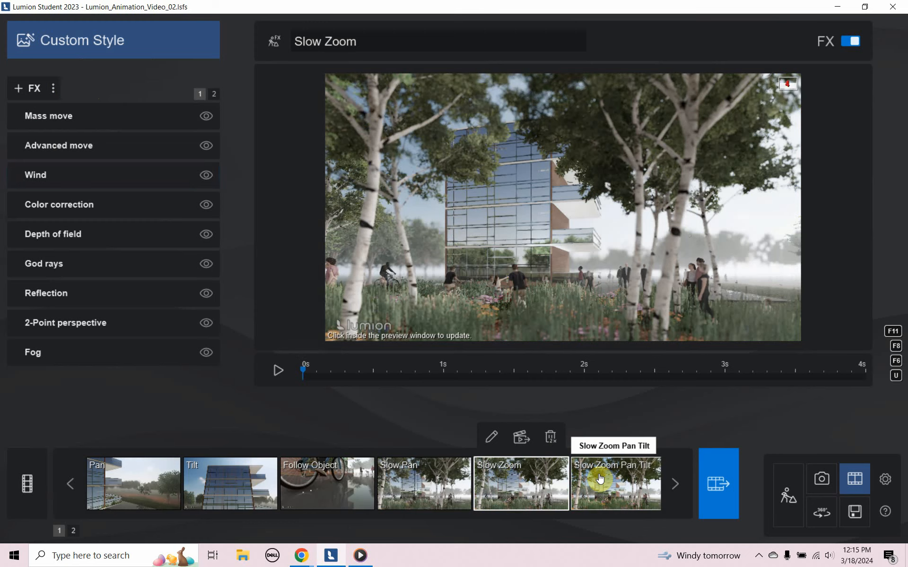
Replace the Slow Zoom Pan Tilt clip's effects with the effect list copied from Slow Pan
left_click(600, 479)
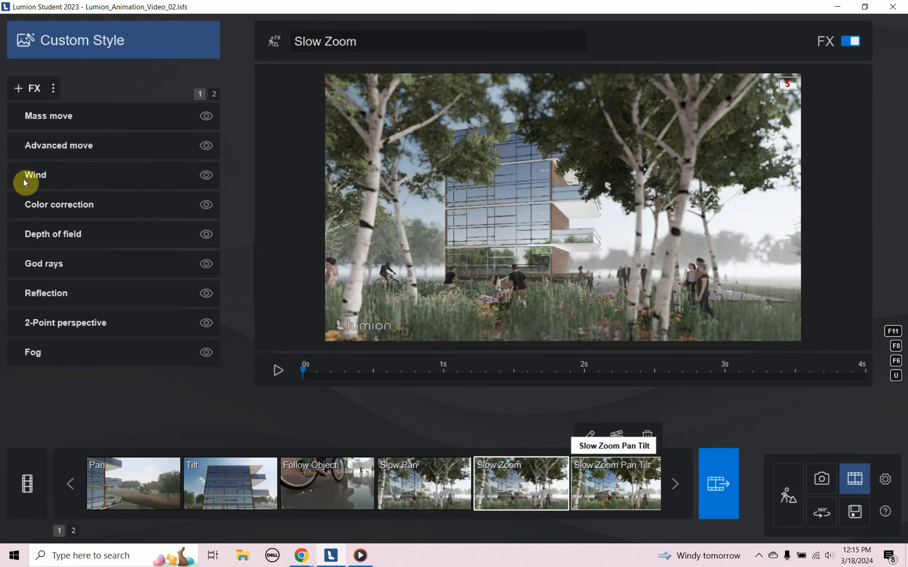
left_click(53, 88)
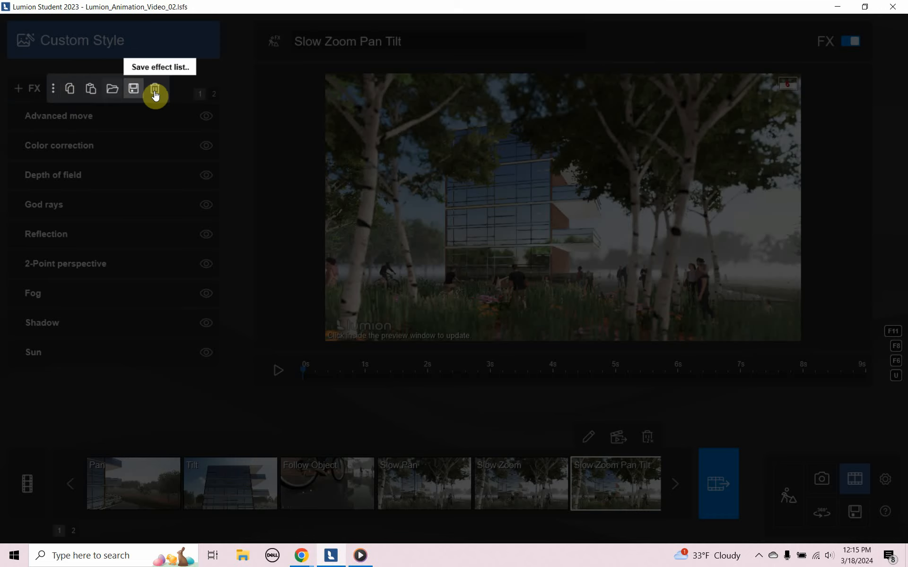
left_click(154, 89)
left_click(53, 88)
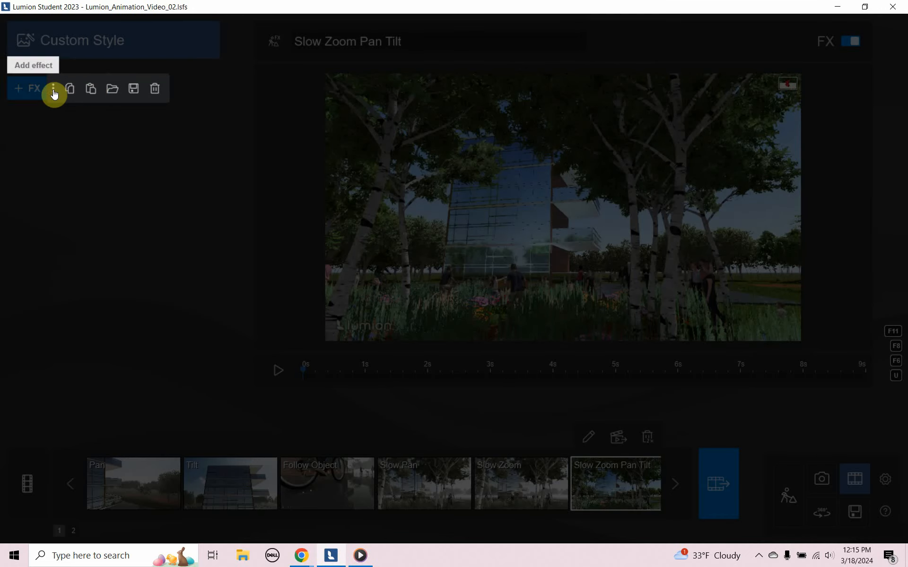
left_click(91, 89)
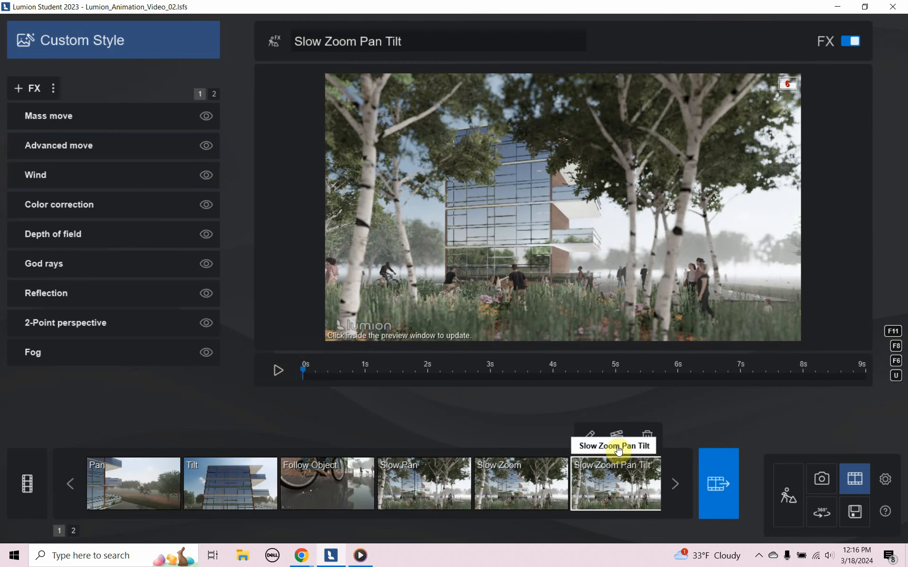
Shorten the Slow Zoom Pan Tilt clip to 4 seconds, preview its playback and save the clip edits
left_click(588, 440)
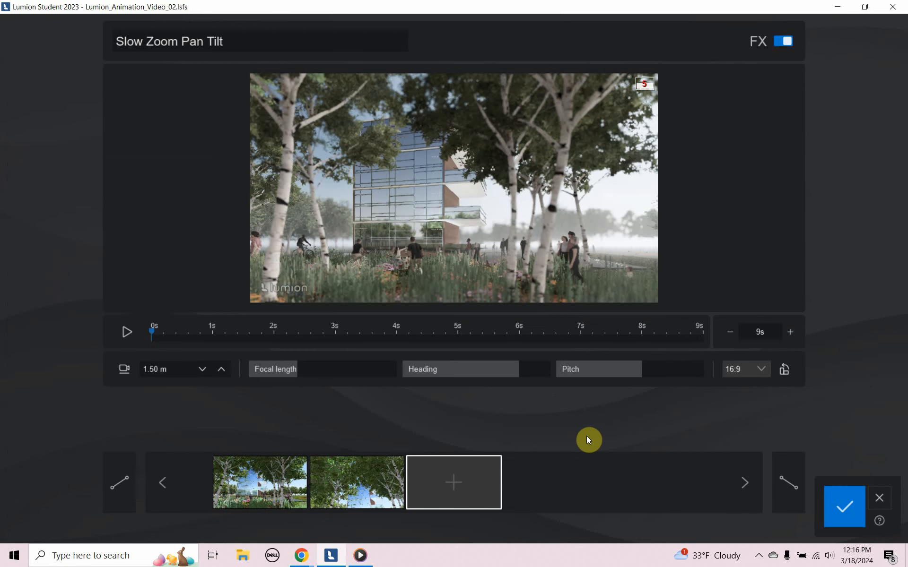
left_click(730, 334)
left_click(730, 334)
left_click(731, 334)
left_click(731, 334)
left_click(730, 334)
left_click(731, 334)
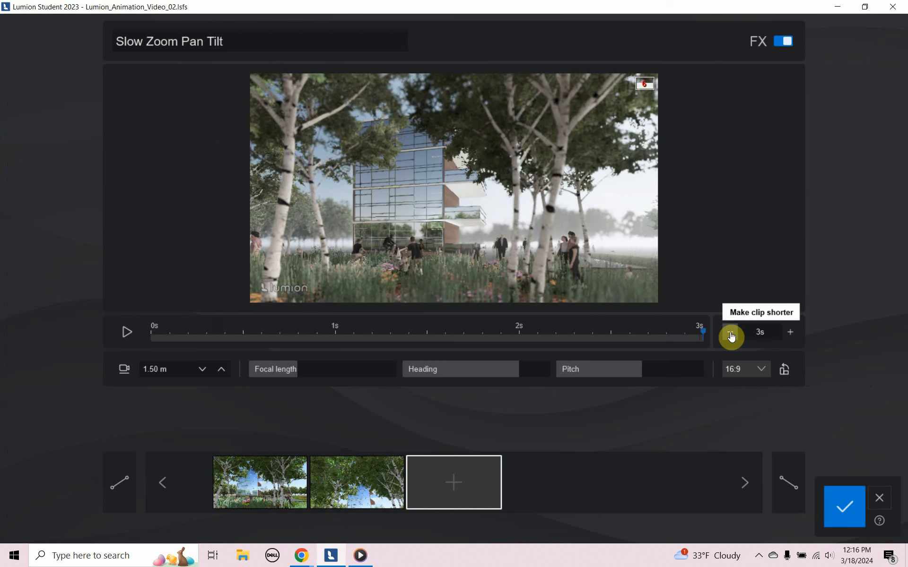
left_click(792, 337)
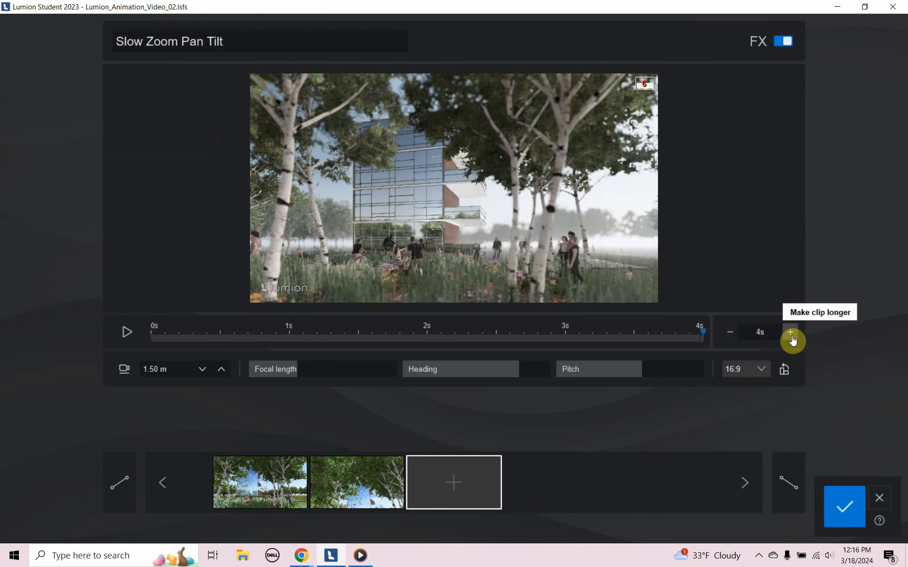
left_click(126, 332)
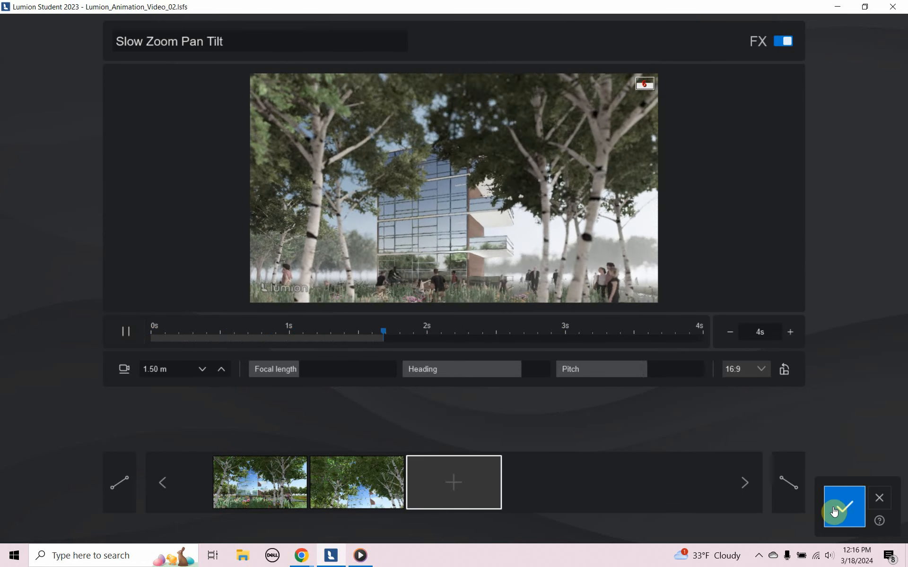
left_click(814, 509)
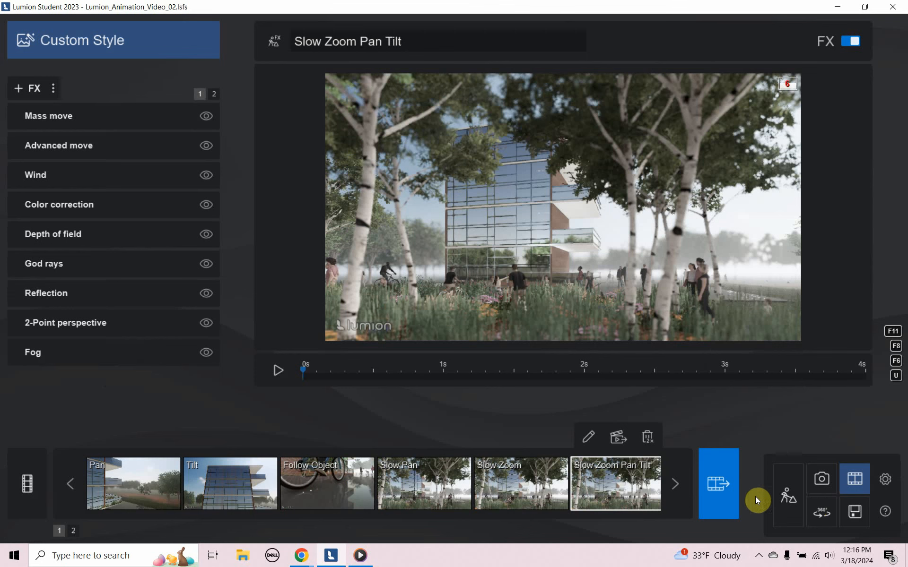
Open the movie rendering settings and show the options for rendering individual clips
left_click(724, 504)
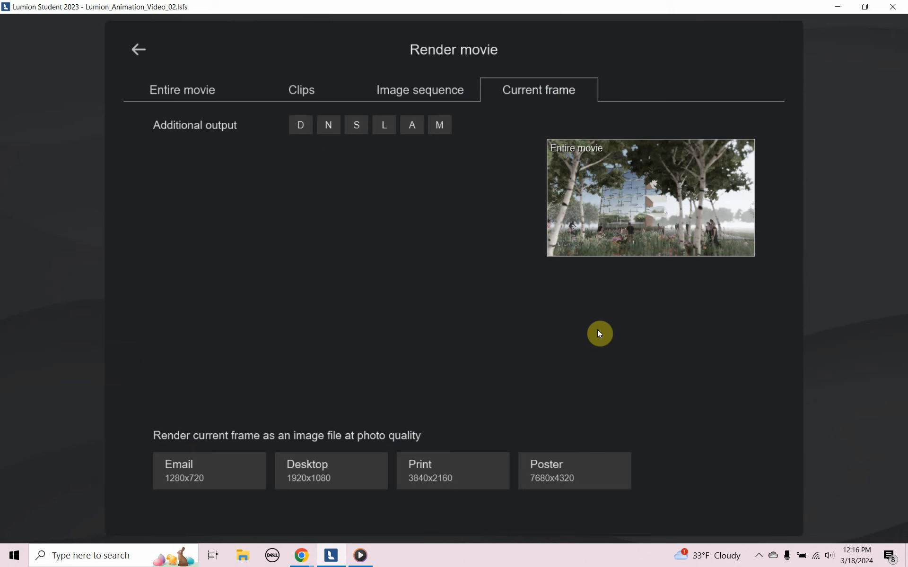
left_click(300, 92)
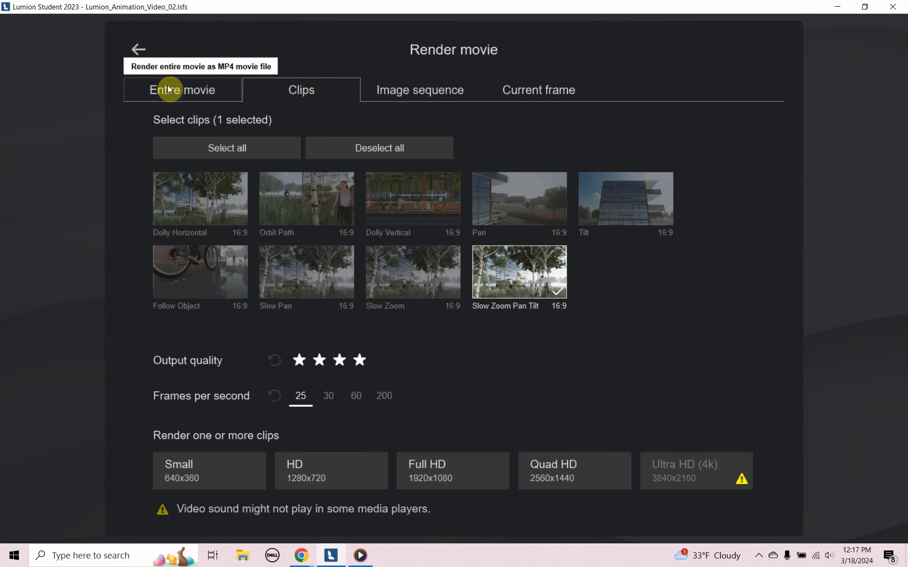